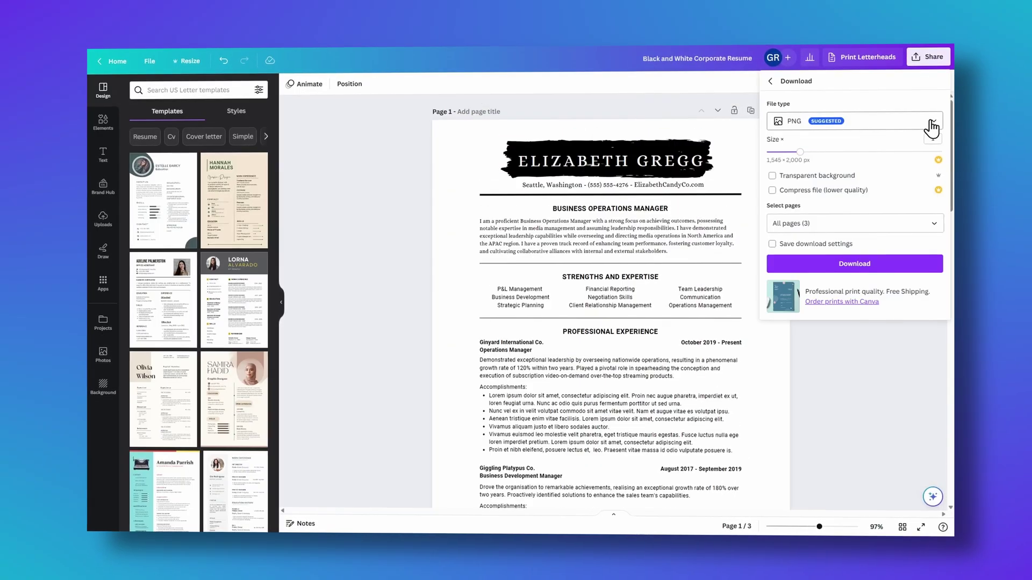
# - Preview the download file type options, then return to the Canva home page
pyautogui.click(933, 122)
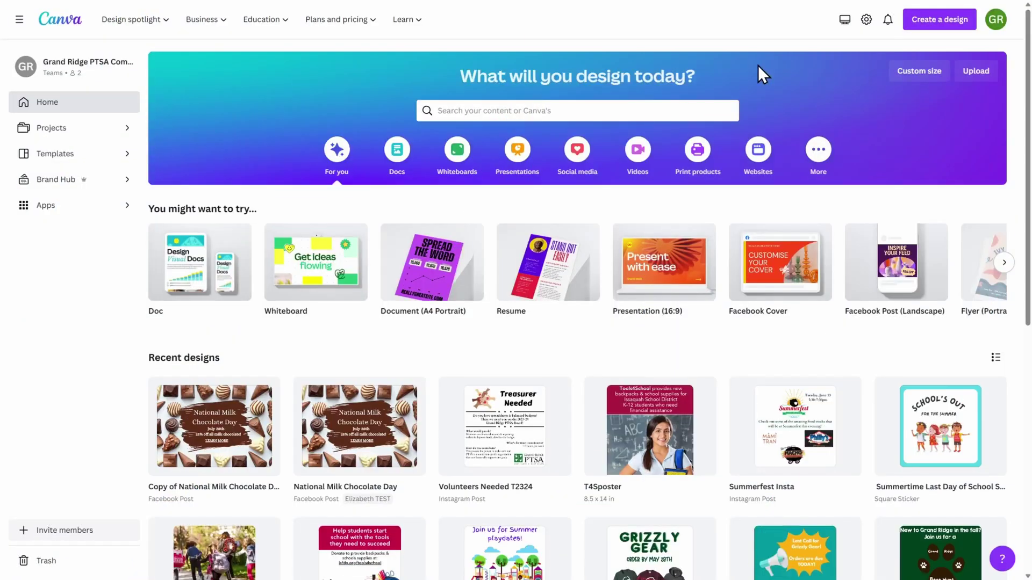
# - Search Canva's templates for 'resume'
pyautogui.click(691, 106)
pyautogui.write('resu')
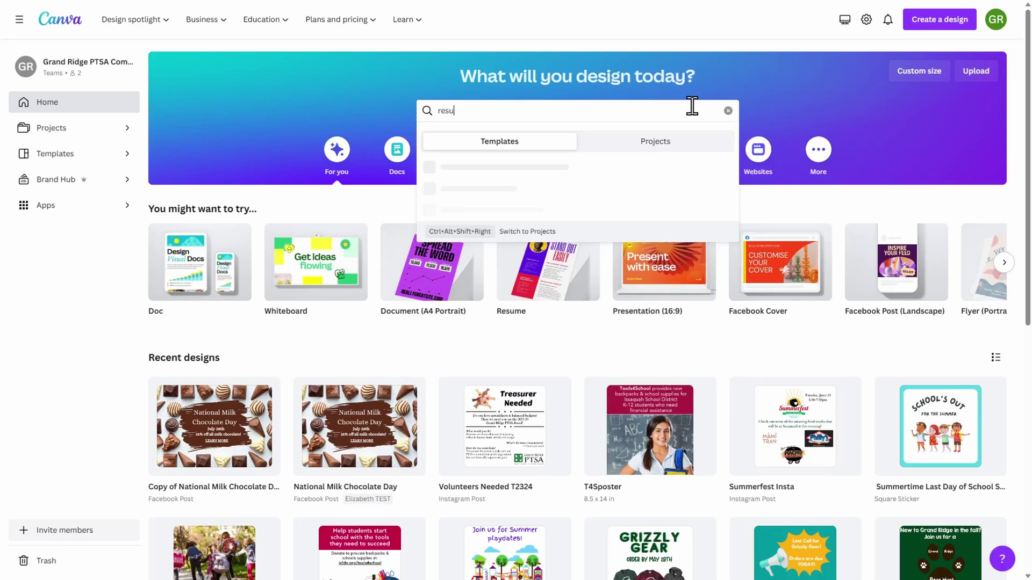
pyautogui.write('me')
pyautogui.press('Return')
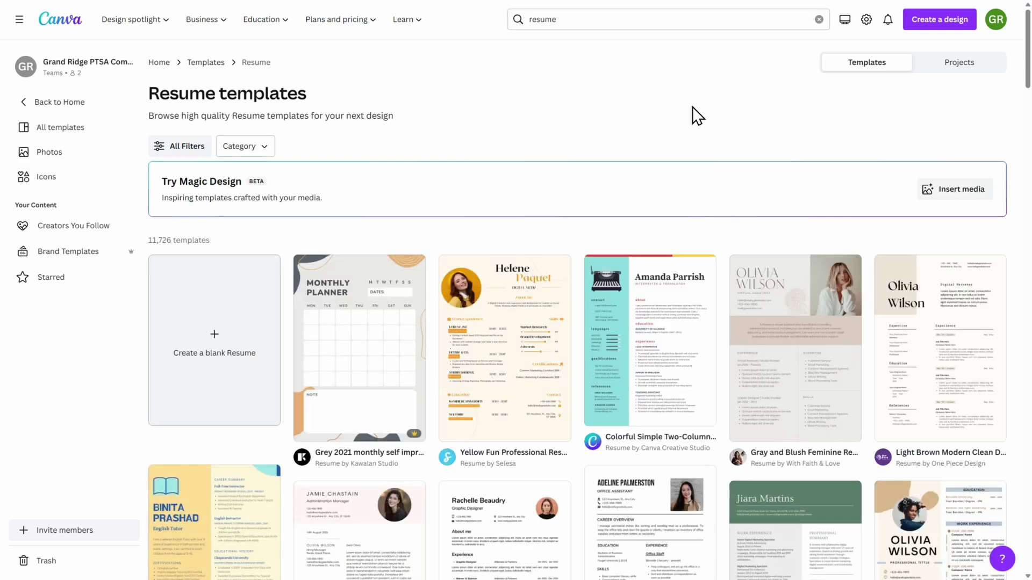
# - Browse the resume results and open the Black and White Corporate Resume preview
pyautogui.scroll(-6, 693, 106)
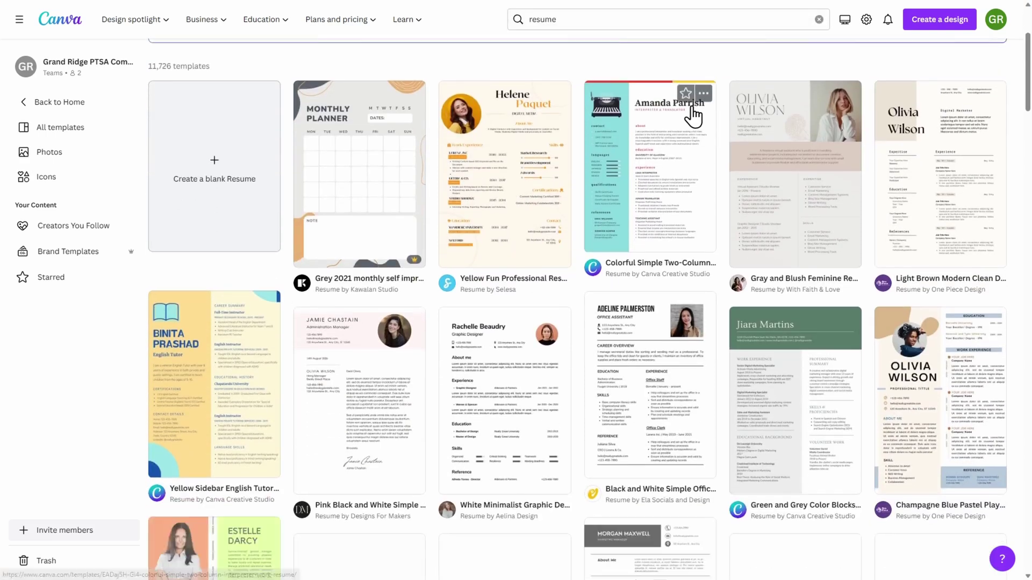
pyautogui.scroll(-5, 692, 107)
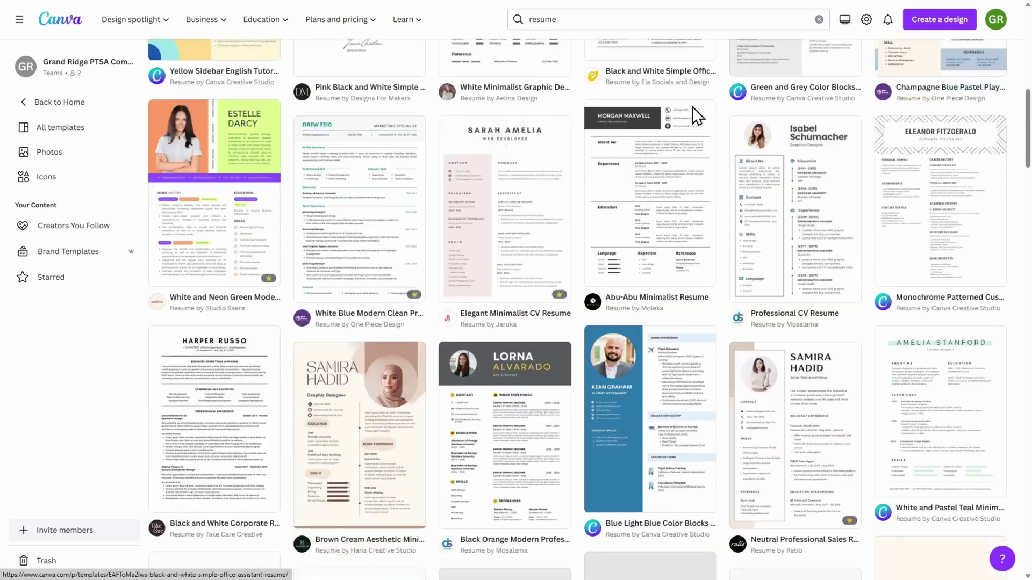
pyautogui.scroll(-2, 693, 114)
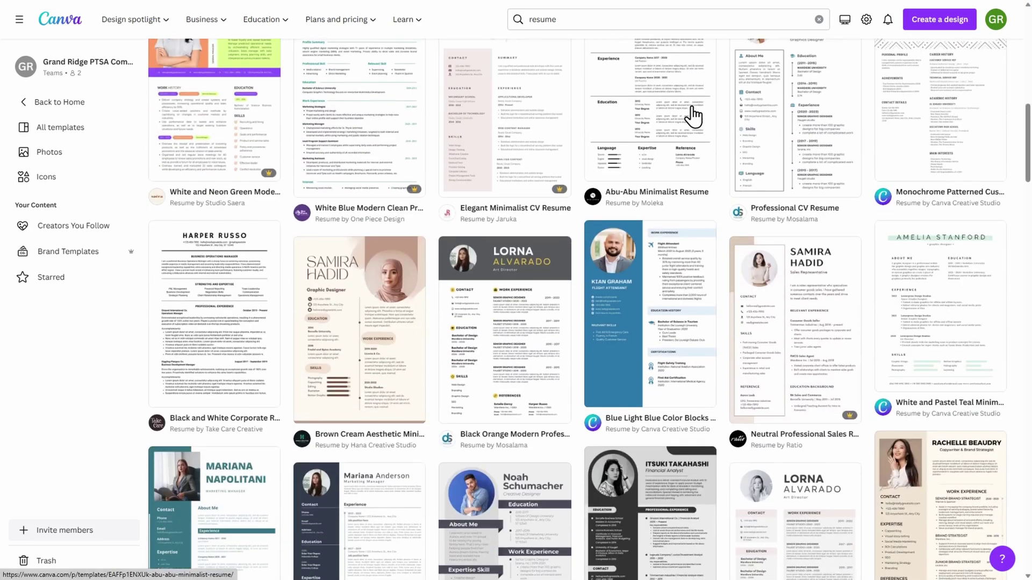
pyautogui.scroll(-2, 693, 116)
pyautogui.scroll(-2, 693, 116)
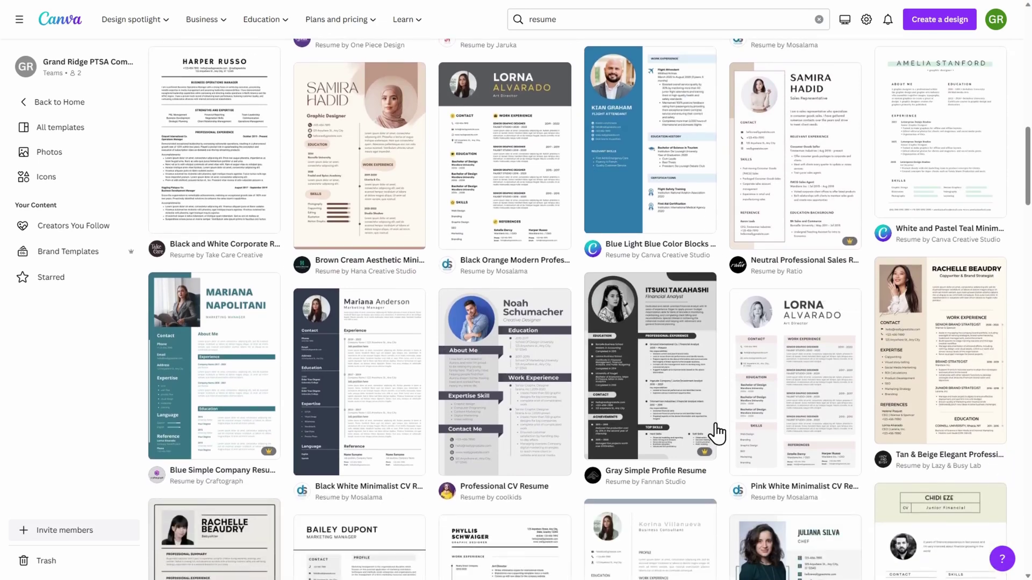
pyautogui.moveTo(707, 453)
pyautogui.scroll(2, 870, 300)
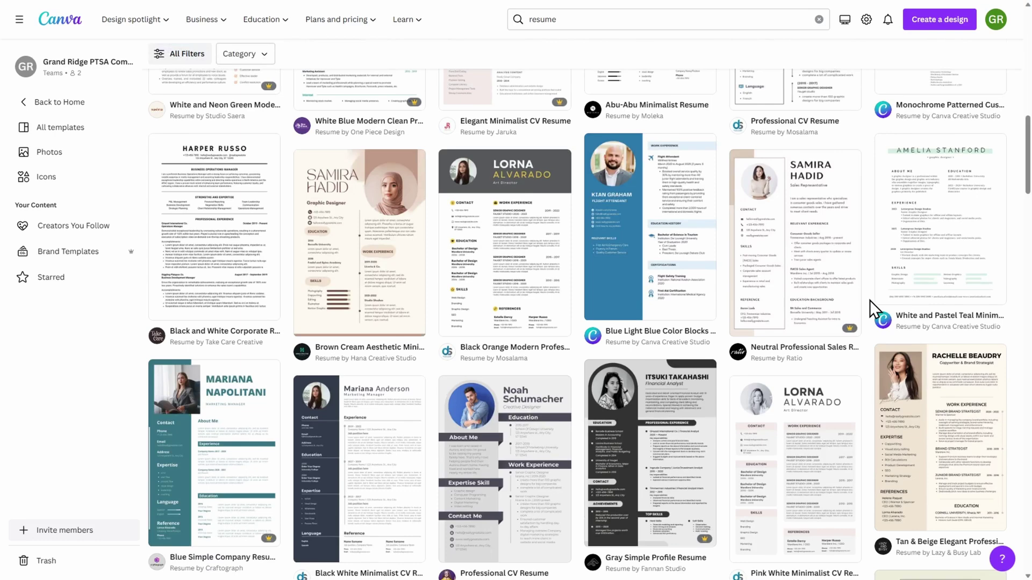
pyautogui.click(249, 226)
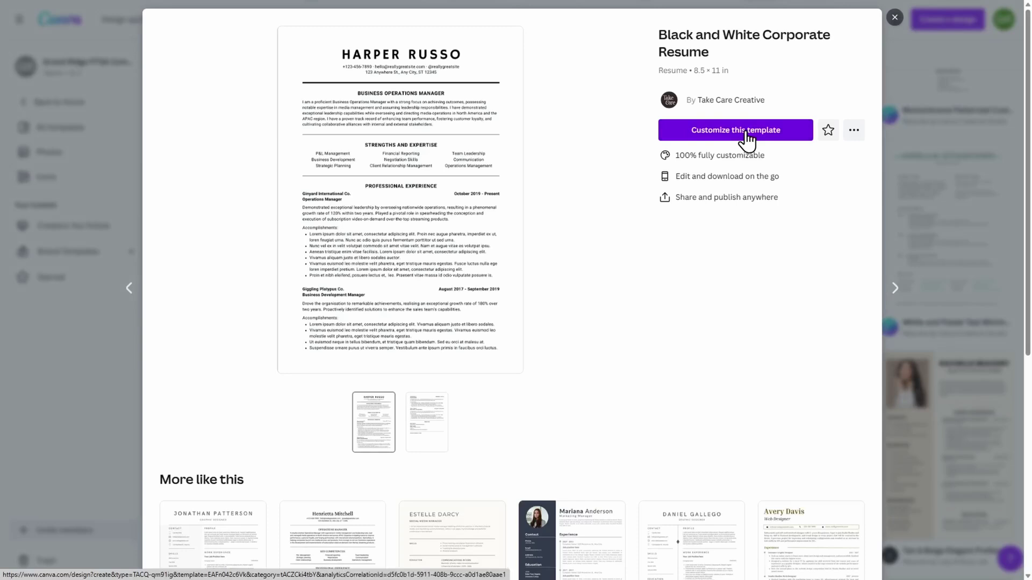
# - Scroll through the More like this suggestions below the template preview
pyautogui.scroll(-3, 764, 283)
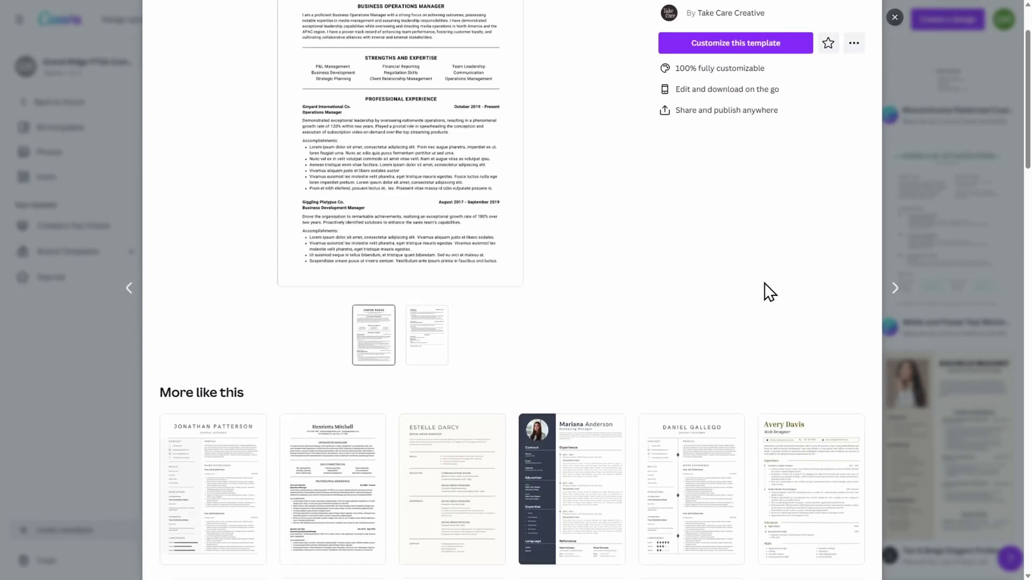
pyautogui.scroll(-5, 764, 283)
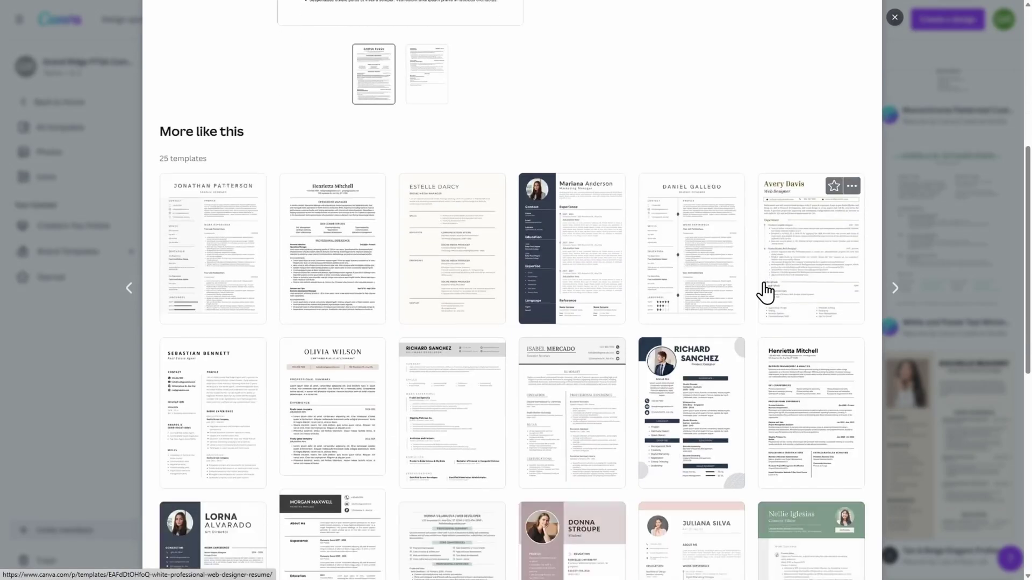
pyautogui.scroll(-2, 764, 293)
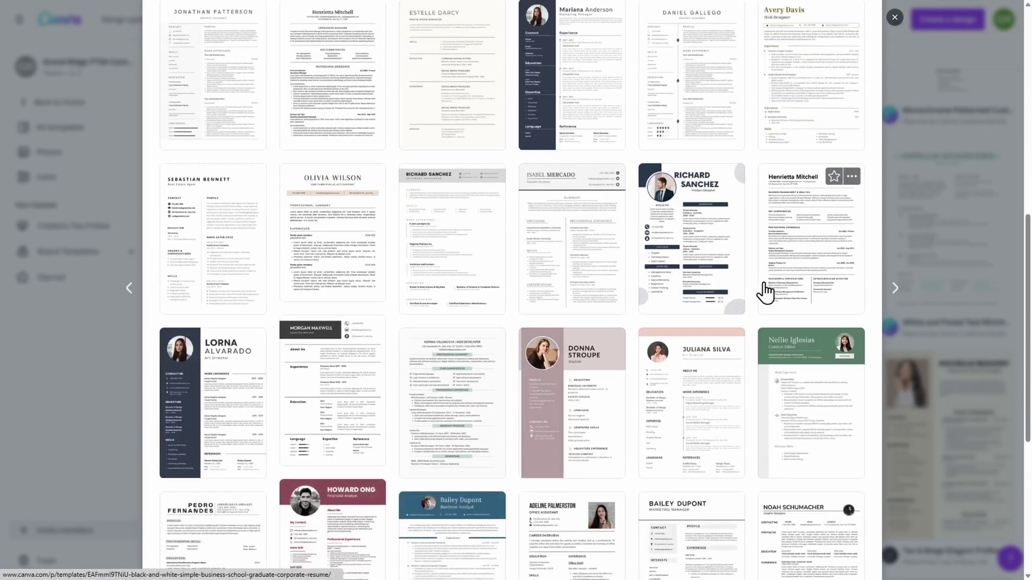
pyautogui.scroll(10, 764, 290)
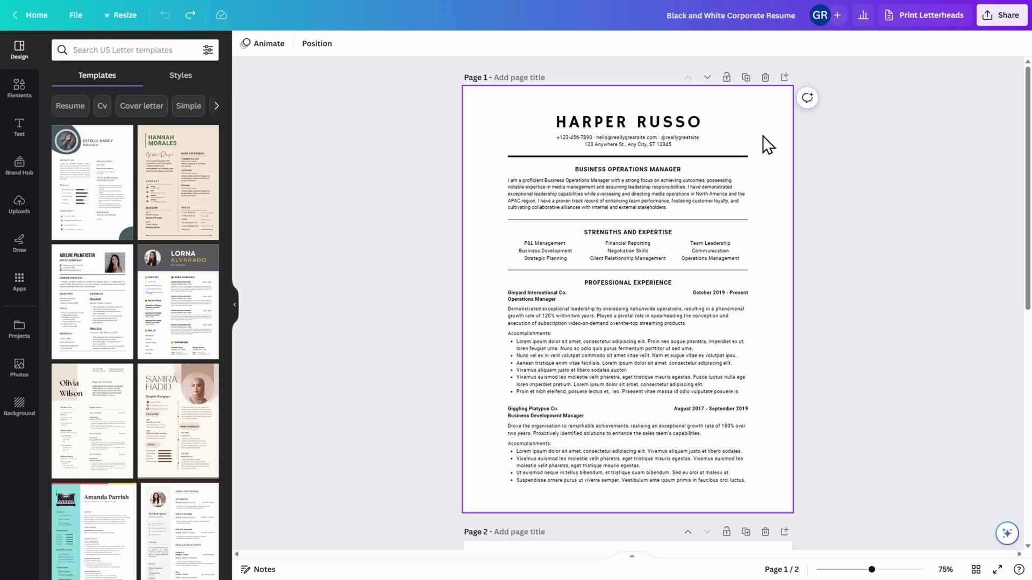
# - Zoom the resume page in from 75% to 97%
pyautogui.moveTo(872, 571); pyautogui.dragTo(879, 574)
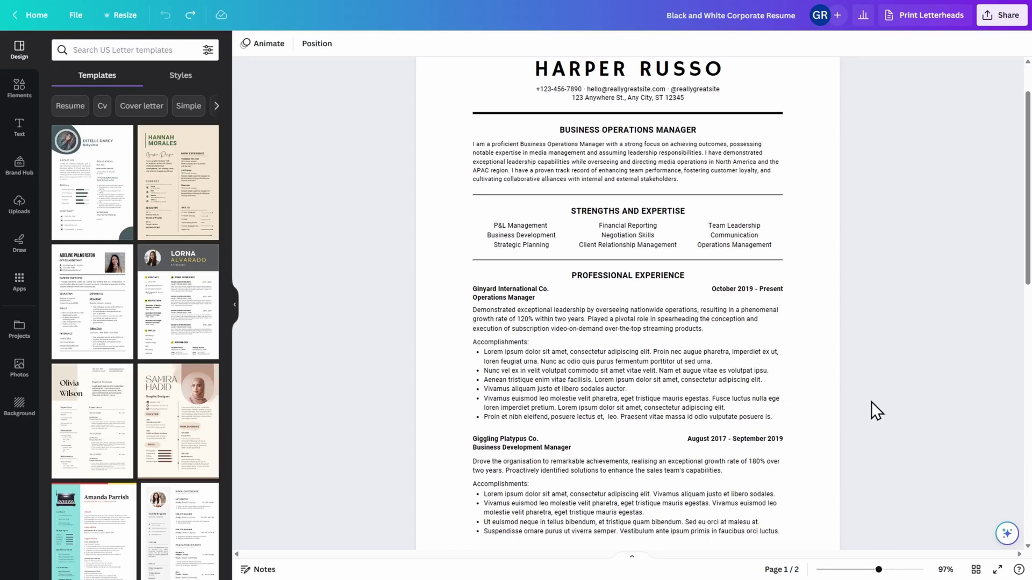
pyautogui.scroll(1, 871, 401)
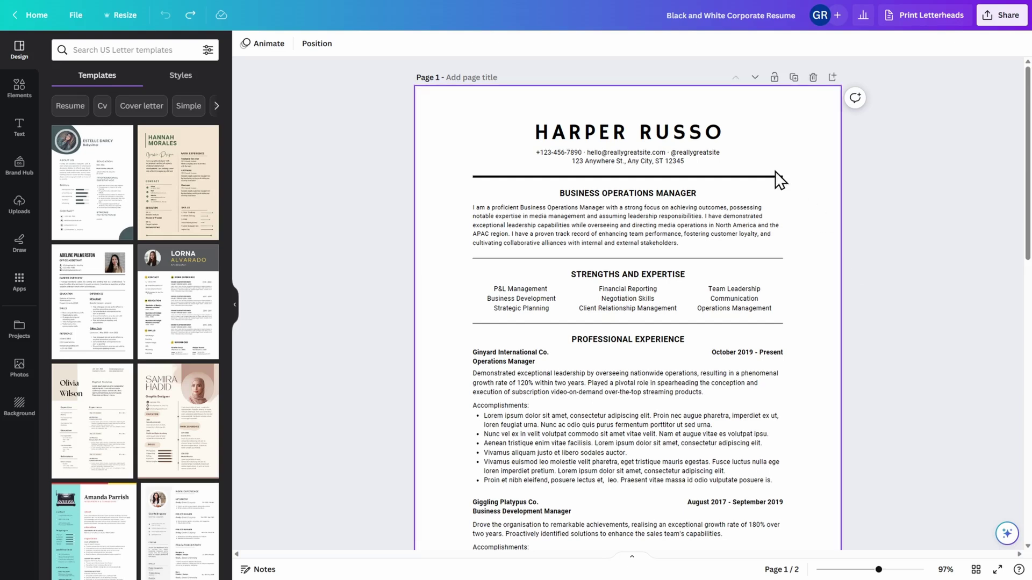
# - Paste the applicant's full name over the sample header name and select it
pyautogui.click(689, 134)
pyautogui.doubleClick(688, 133)
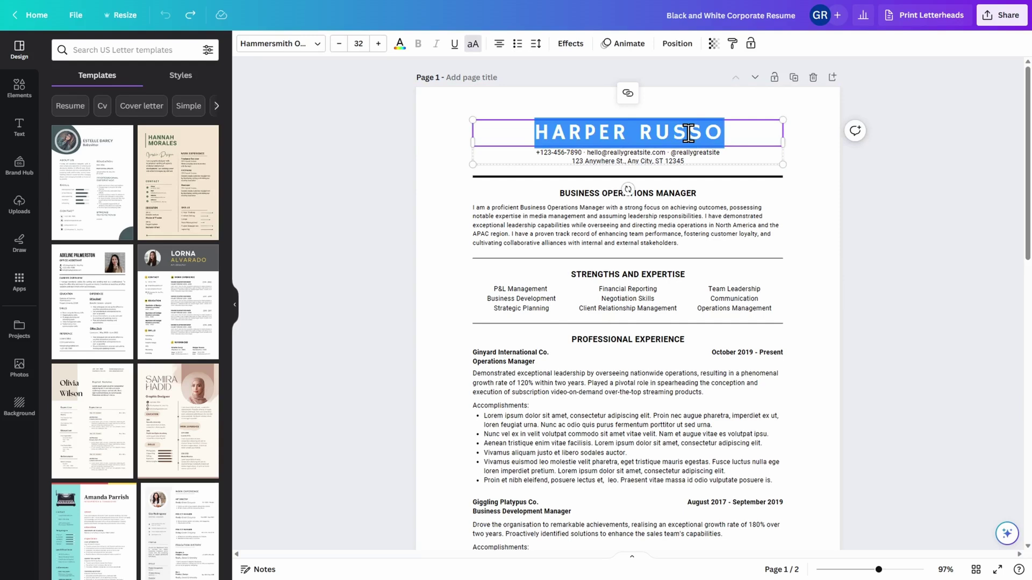
pyautogui.write('ELIZABETH GREGG')
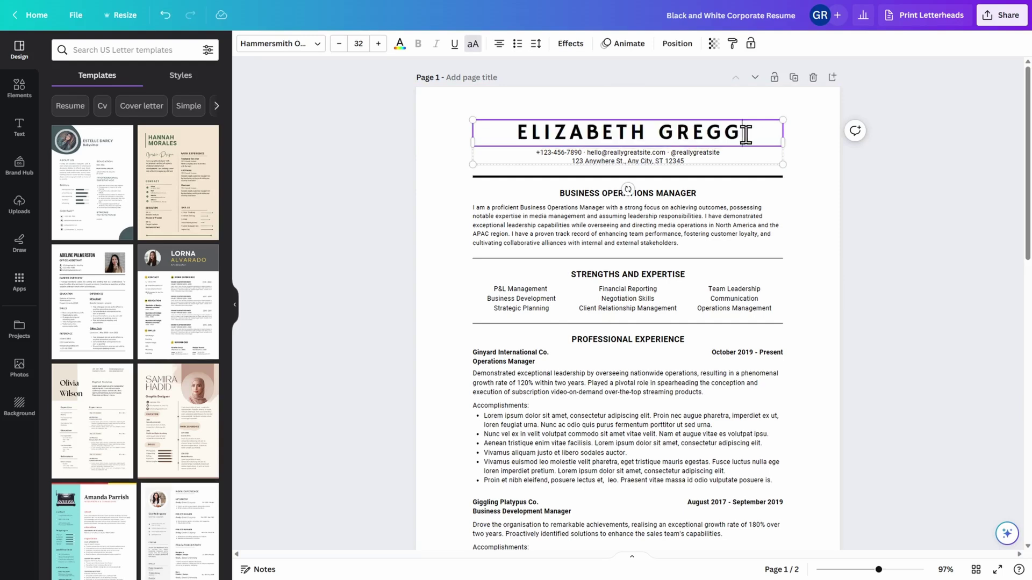
pyautogui.moveTo(745, 135); pyautogui.dragTo(504, 132)
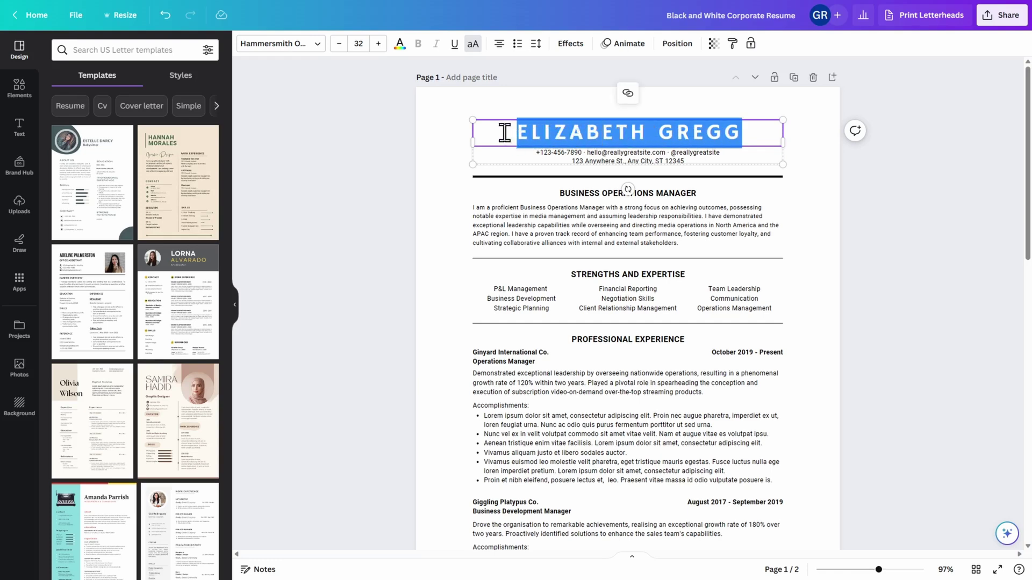
# - Set the header name to the Alice font at size 29, after trying Alegreya and Arial
pyautogui.click(319, 45)
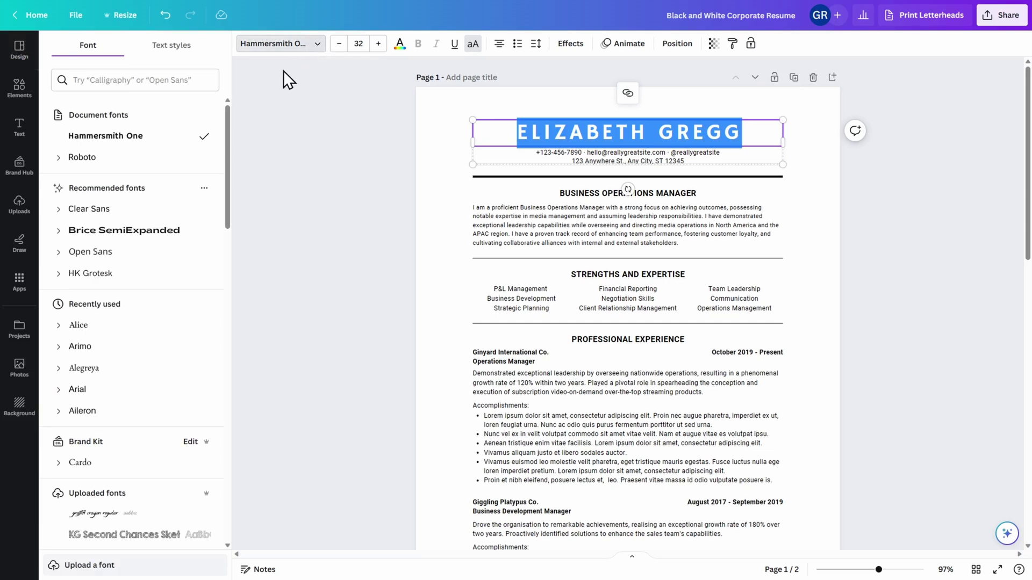
pyautogui.moveTo(228, 117); pyautogui.dragTo(229, 139)
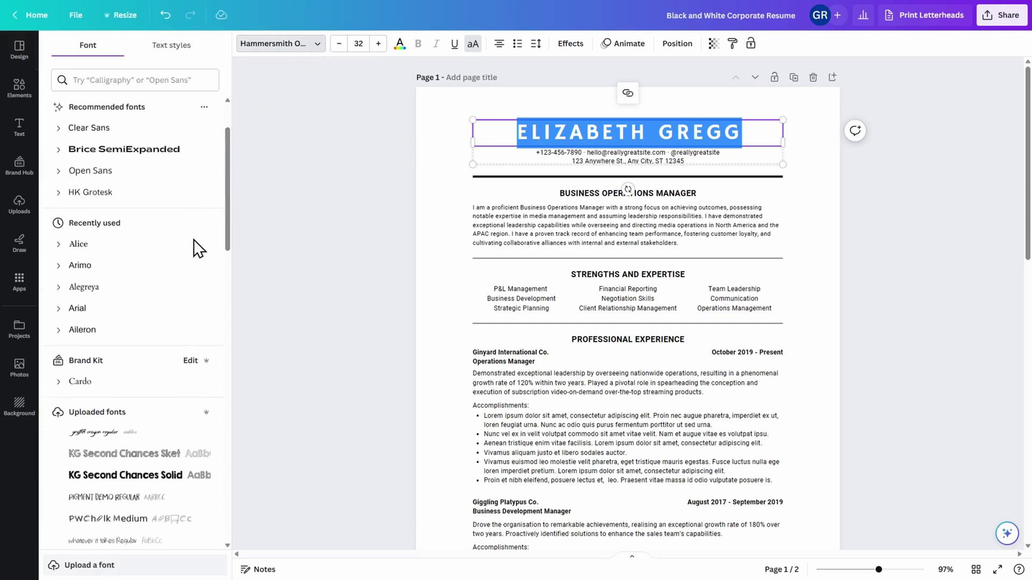
pyautogui.click(163, 293)
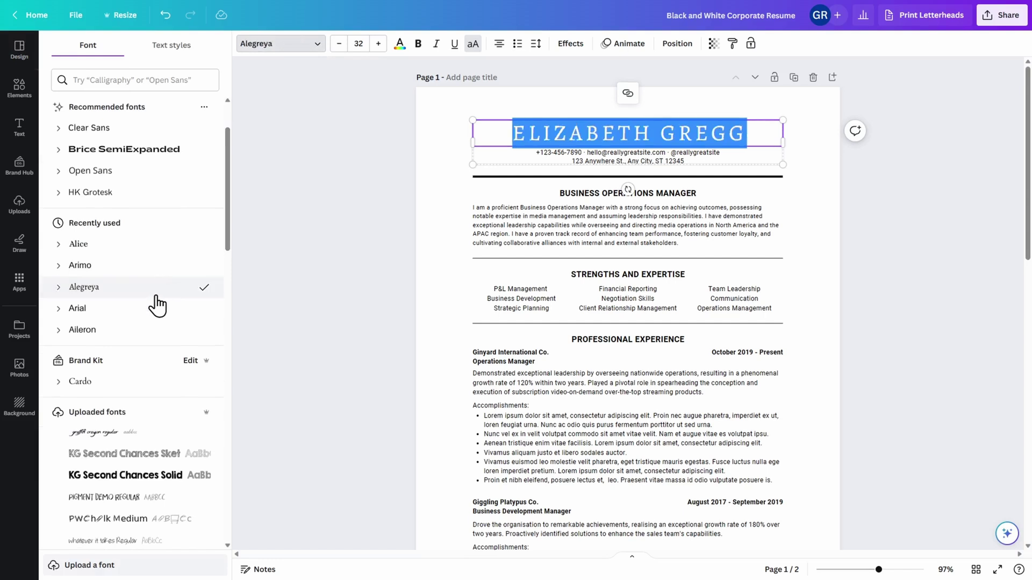
pyautogui.click(156, 313)
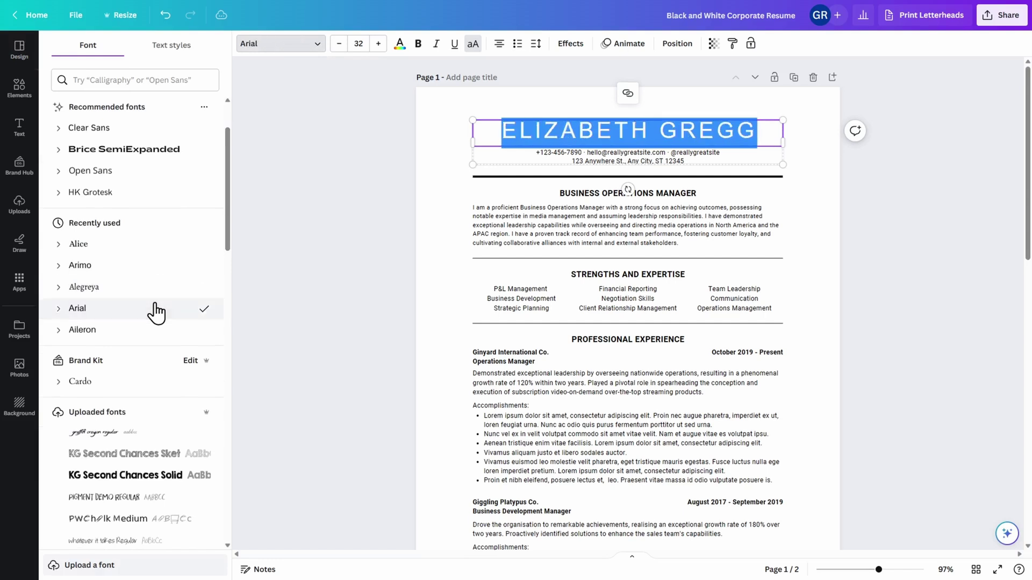
pyautogui.click(159, 252)
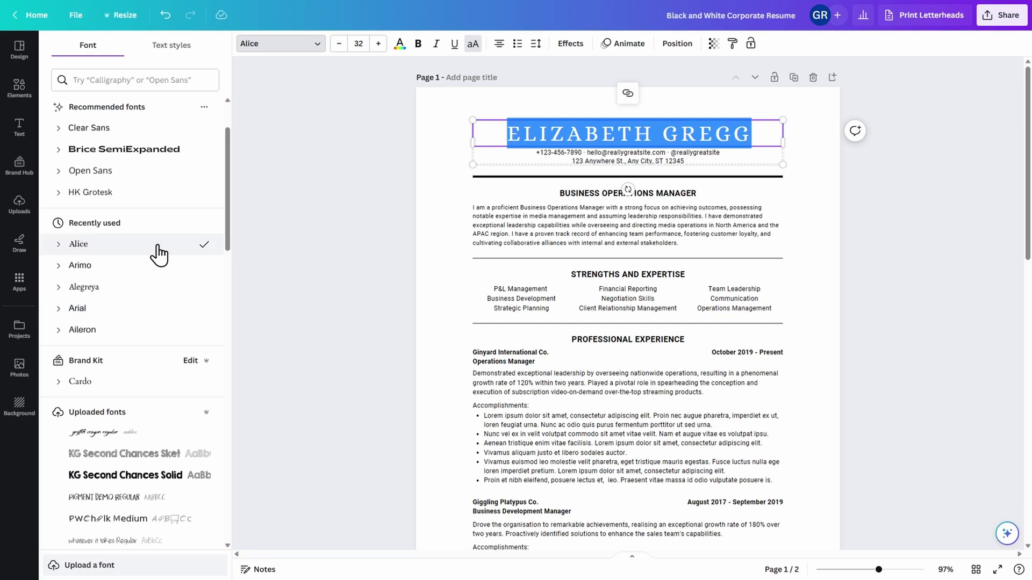
pyautogui.click(342, 49)
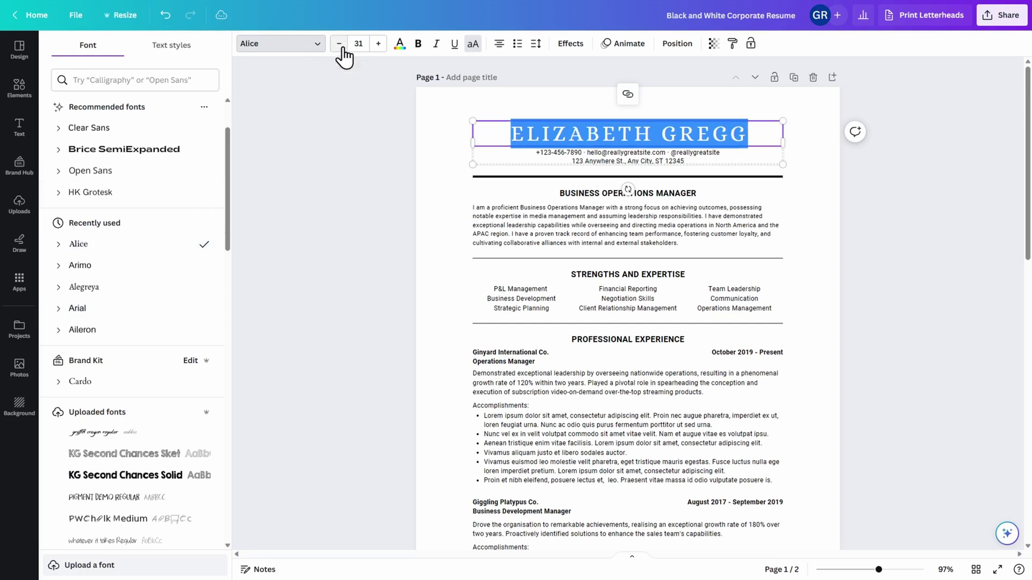
pyautogui.click(342, 50)
pyautogui.click(341, 50)
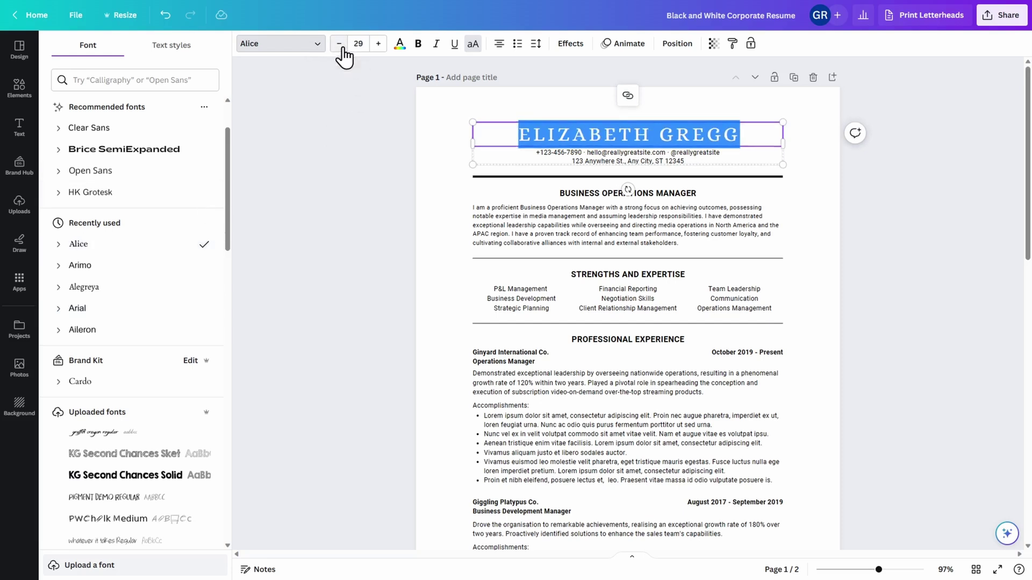
pyautogui.click(400, 46)
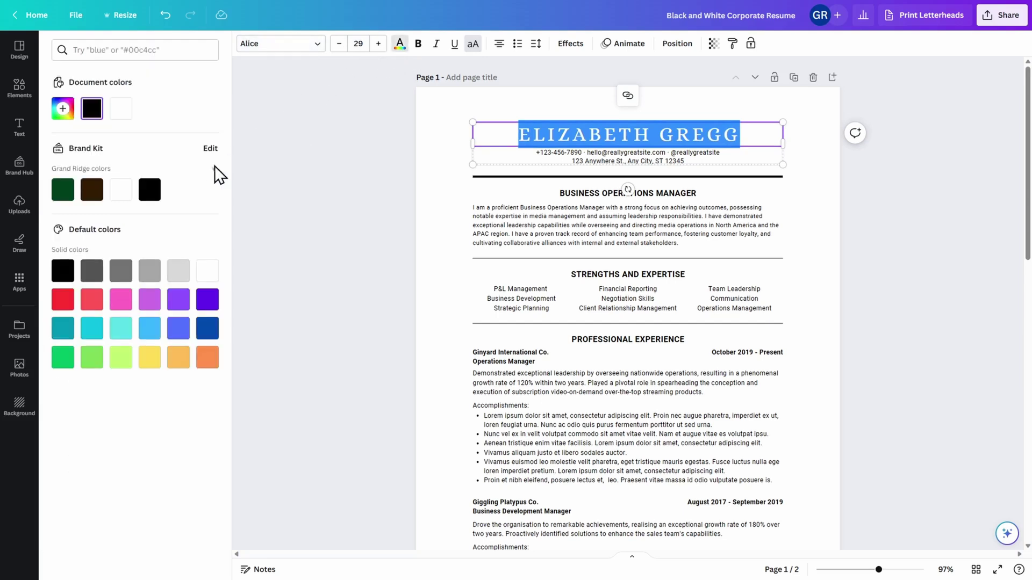
pyautogui.click(534, 213)
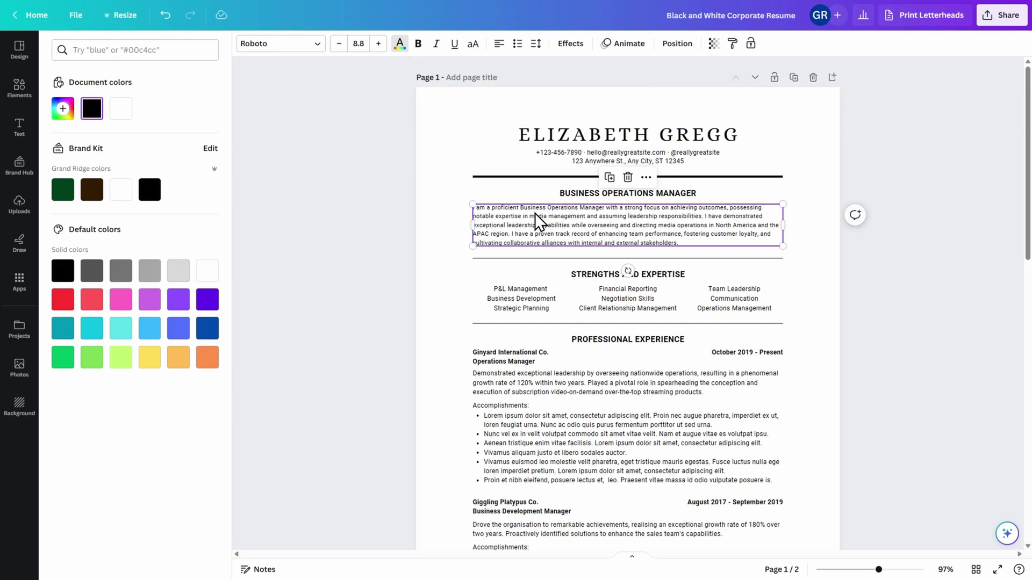
# - Apply the Alice font to the summary paragraph under Business Operations Manager
pyautogui.doubleClick(534, 213)
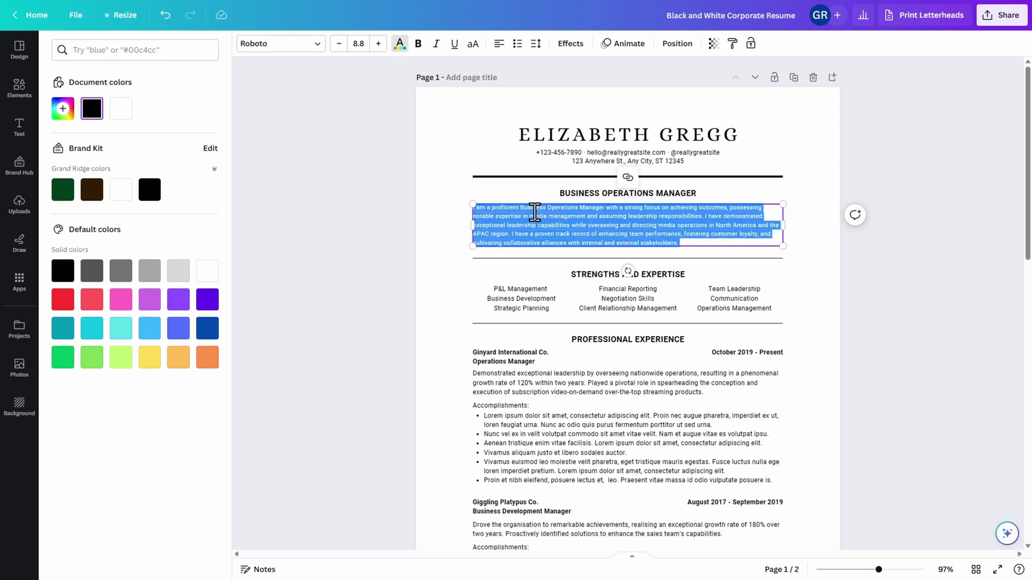
pyautogui.click(321, 47)
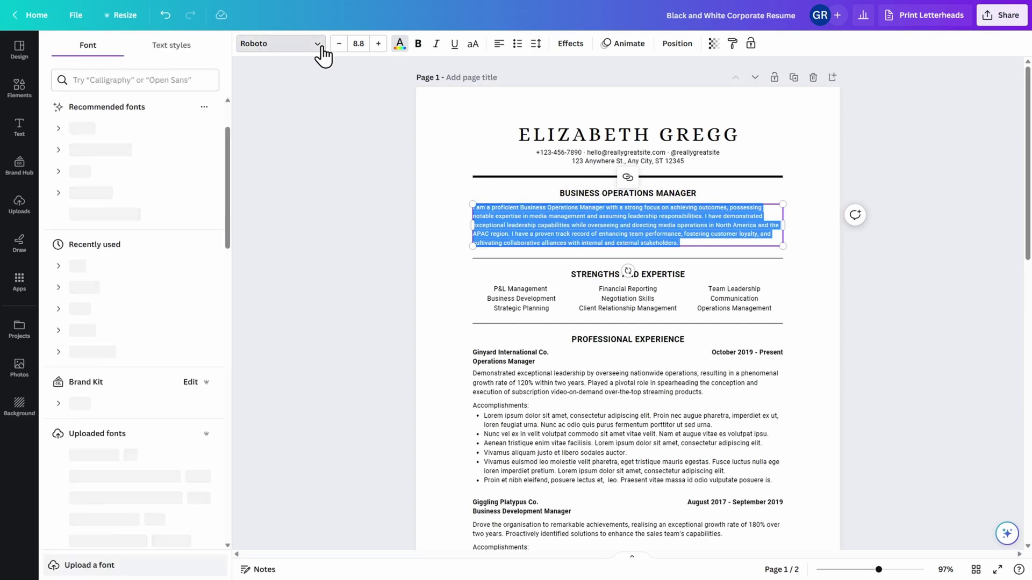
pyautogui.moveTo(227, 124); pyautogui.dragTo(227, 111)
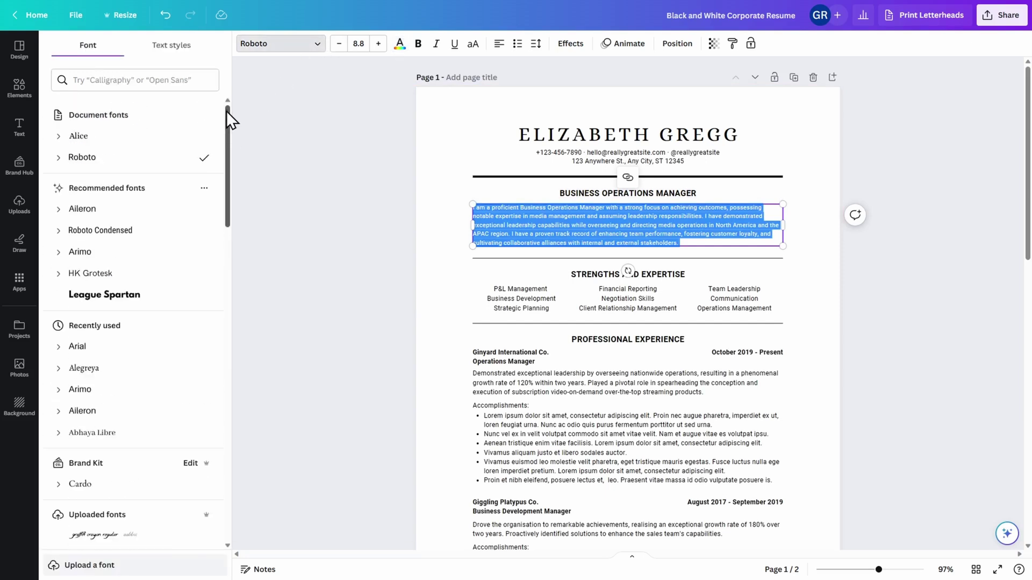
pyautogui.click(166, 141)
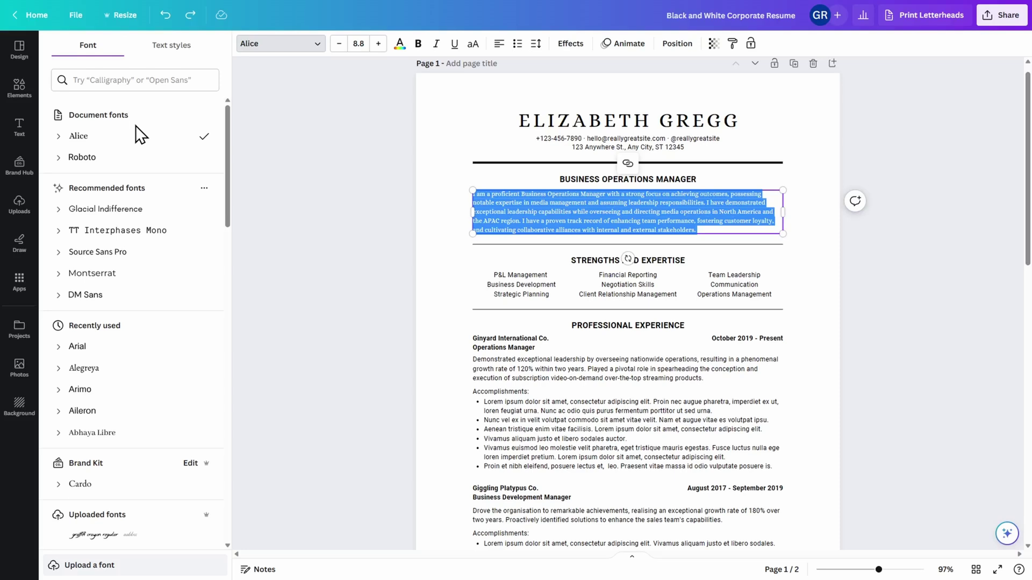
pyautogui.click(543, 163)
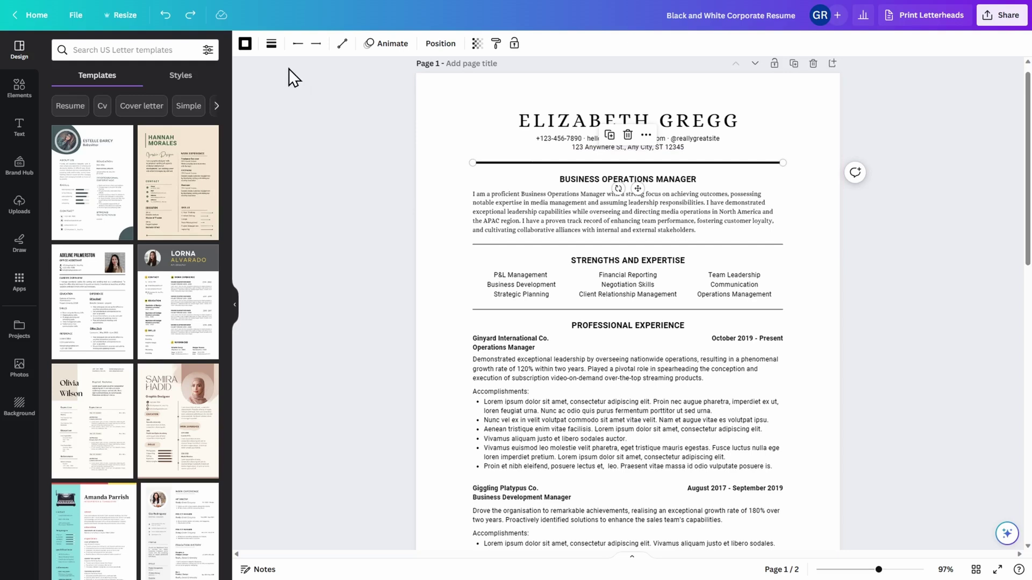
# - Make the divider under the contact details pink and dashed
pyautogui.click(245, 44)
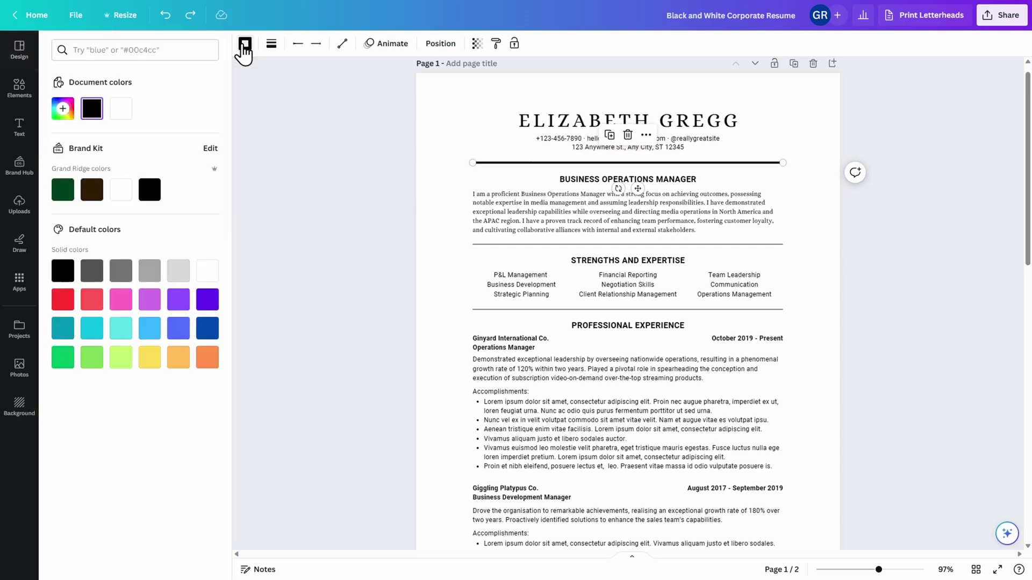
pyautogui.click(121, 299)
pyautogui.click(271, 44)
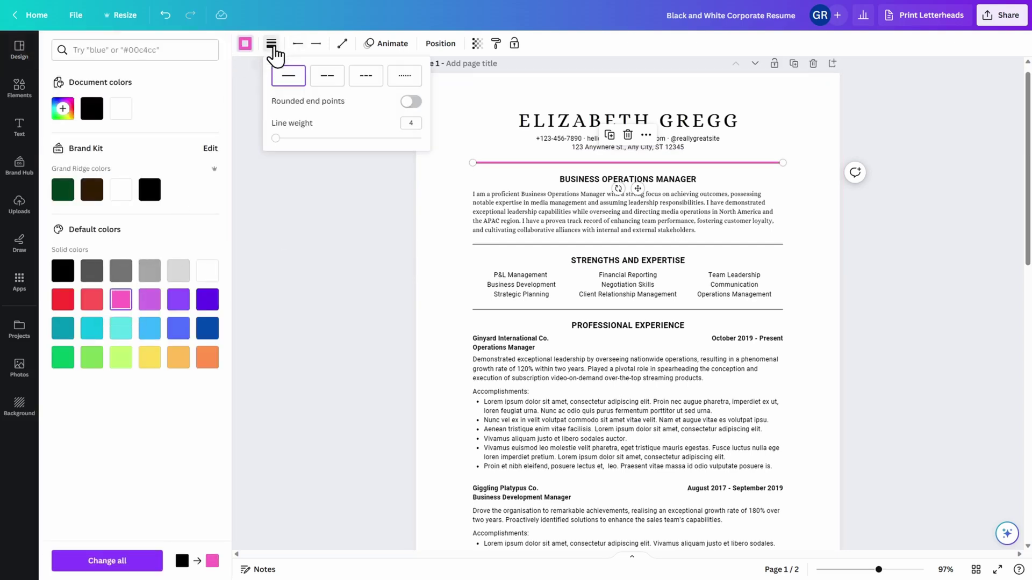
pyautogui.click(331, 81)
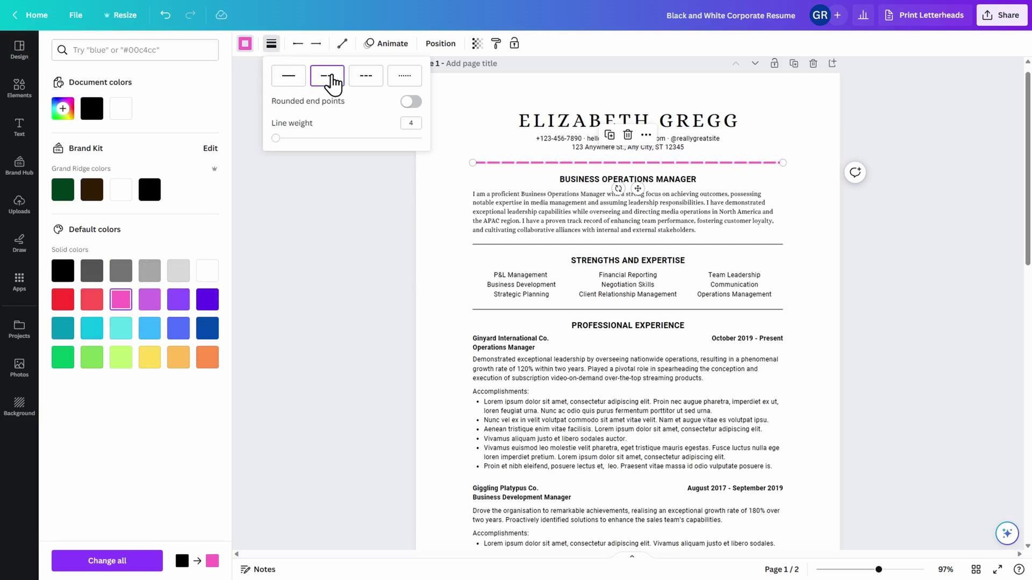
pyautogui.click(521, 162)
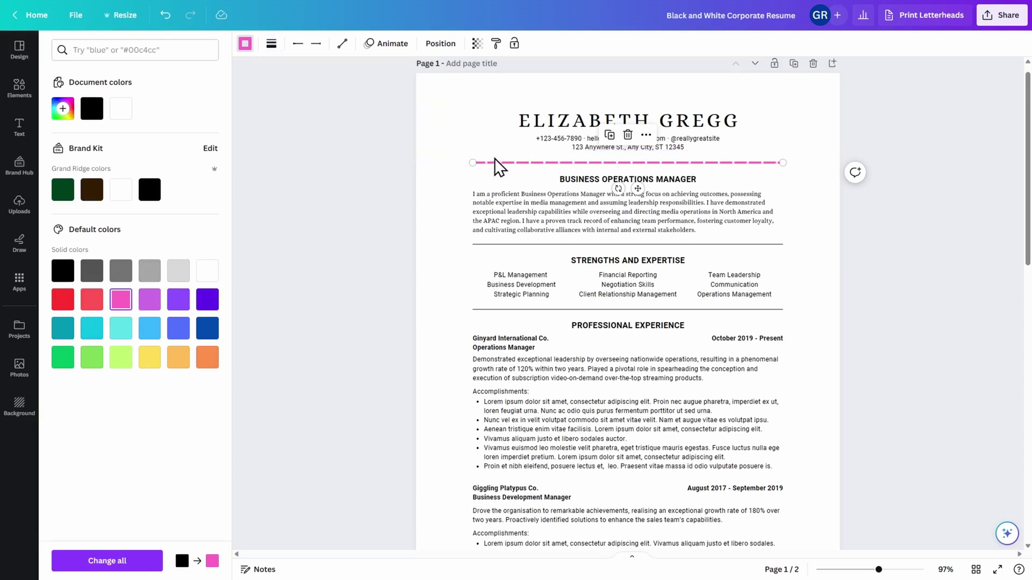
# - Shorten and recentre the dashed divider, then undo that change
pyautogui.moveTo(472, 162); pyautogui.dragTo(537, 166)
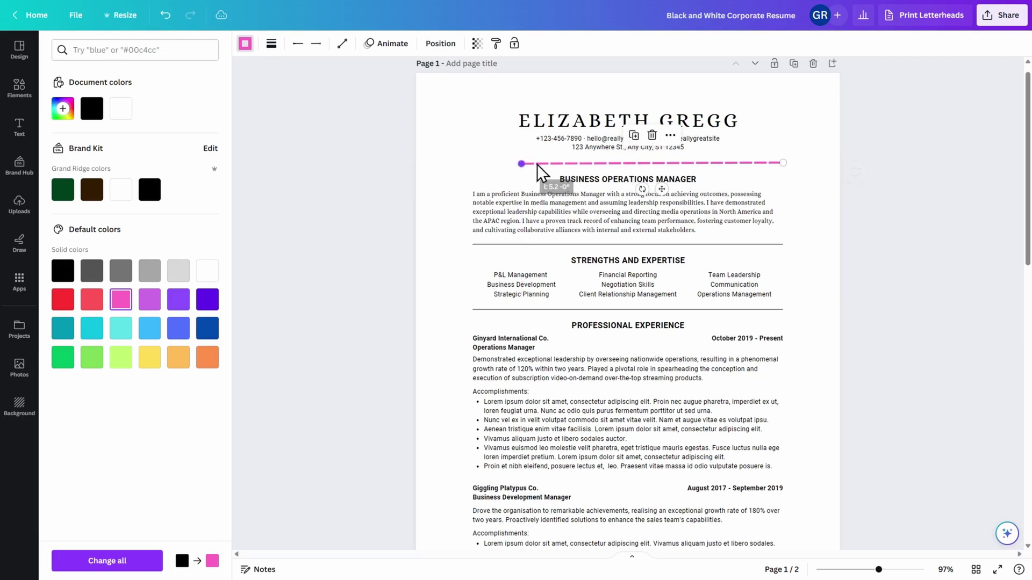
pyautogui.moveTo(609, 162); pyautogui.dragTo(584, 161)
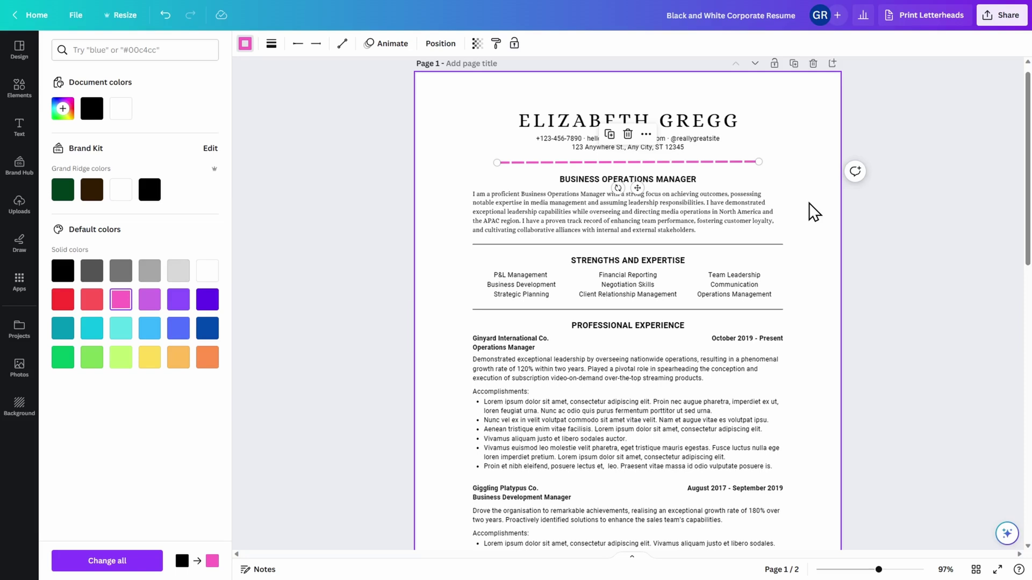
pyautogui.click(165, 16)
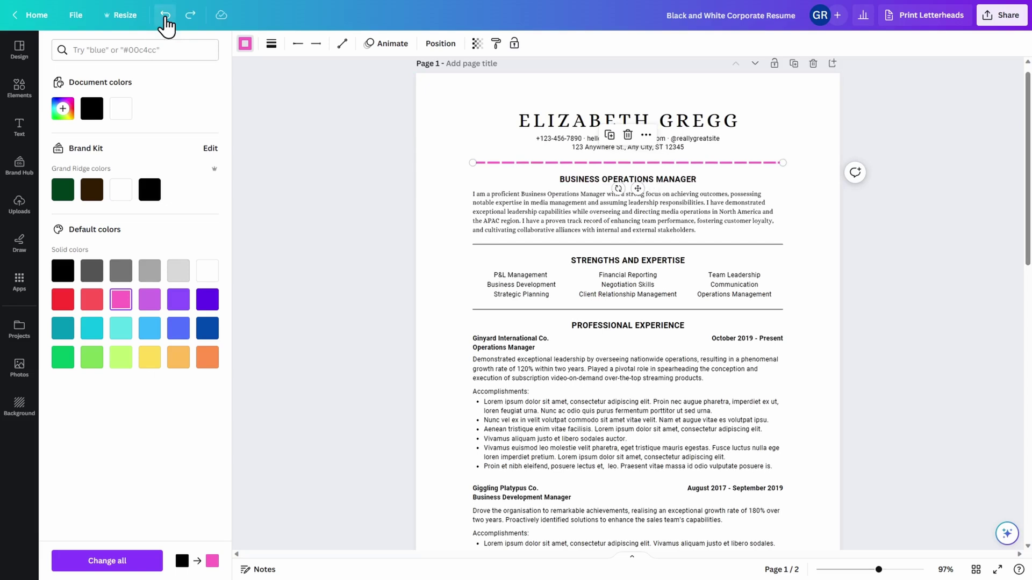
# - Undo the pink colour so the divider is solid black again
pyautogui.click(165, 17)
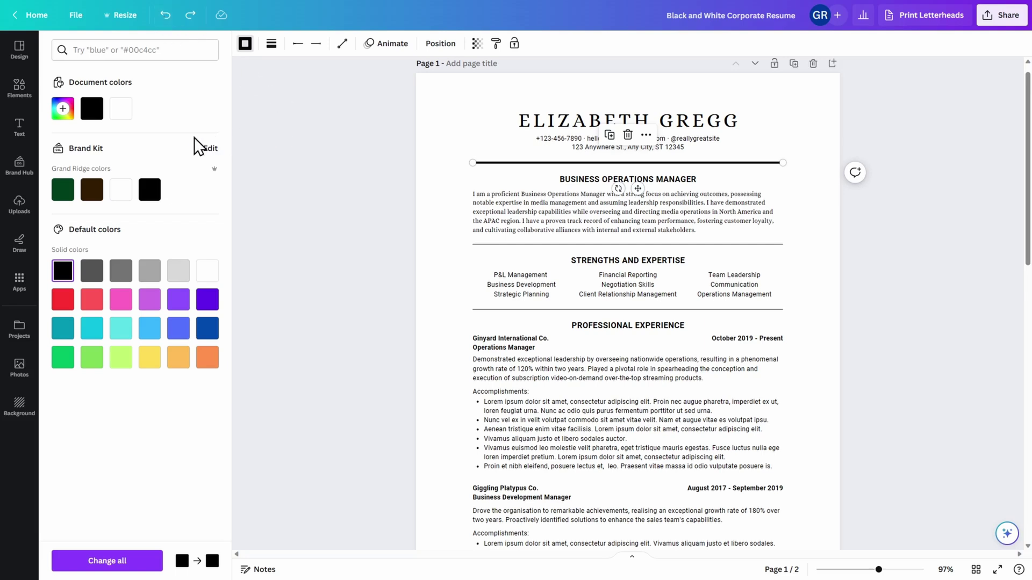
# - Add a brush-stroke graphic, colour it black, and place it over the header name
pyautogui.click(21, 97)
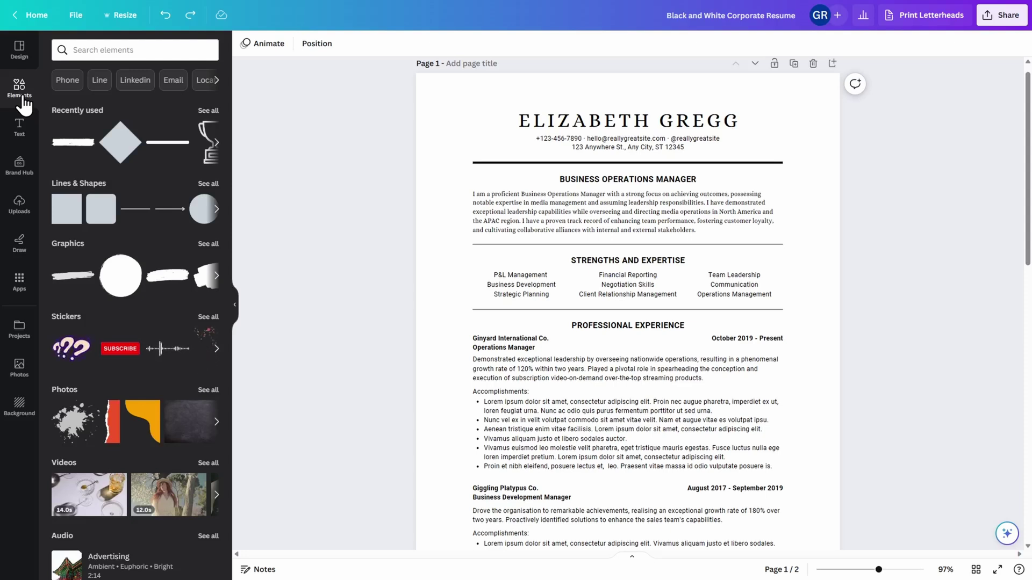
pyautogui.click(74, 146)
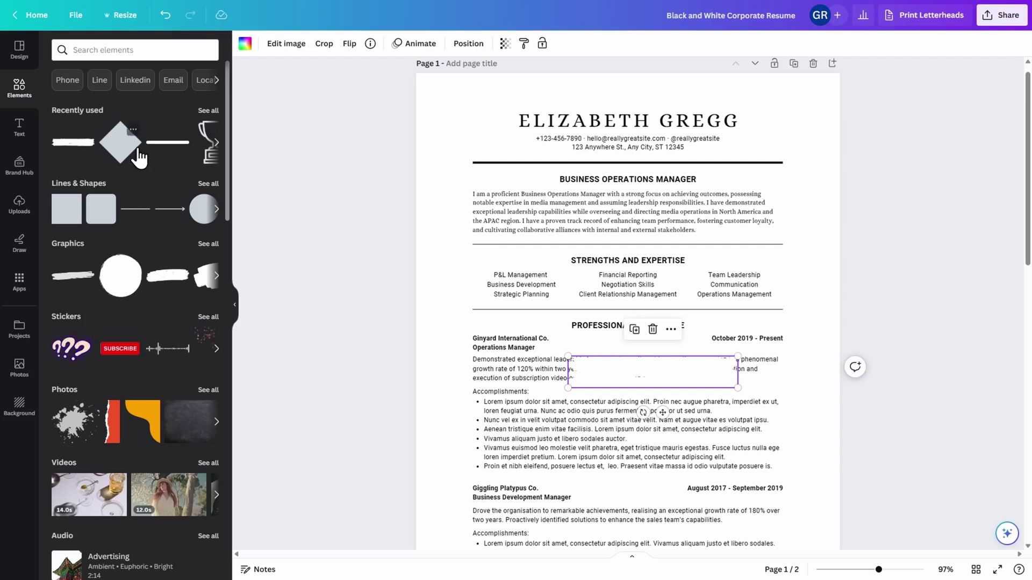
pyautogui.click(248, 46)
pyautogui.click(65, 274)
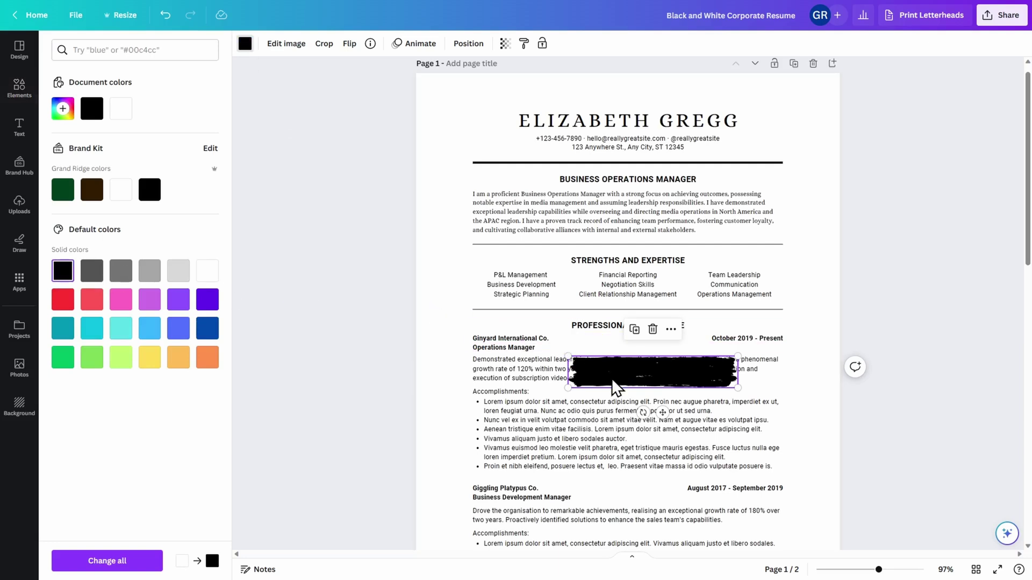
pyautogui.moveTo(616, 385); pyautogui.dragTo(540, 127)
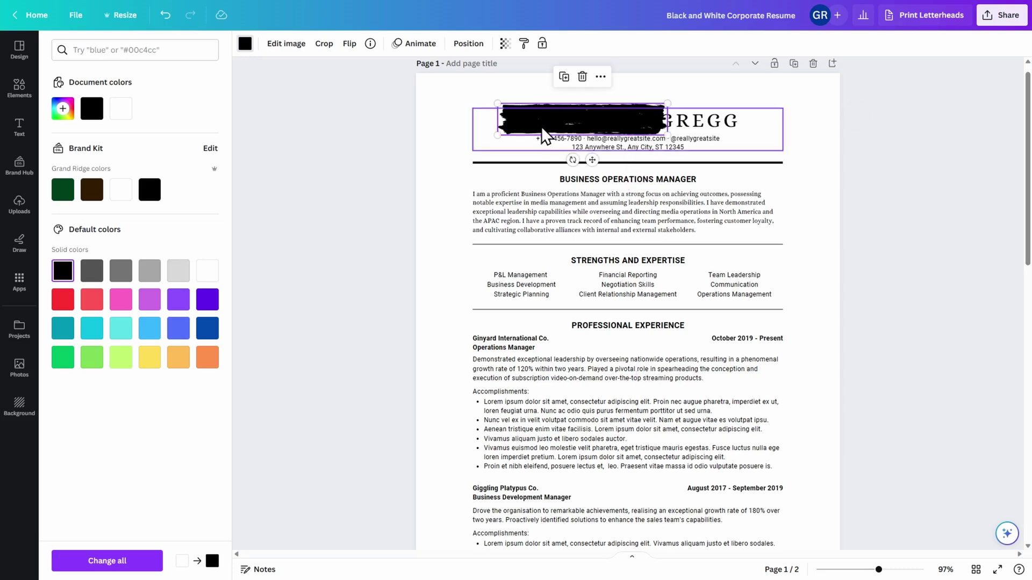
pyautogui.click(709, 118)
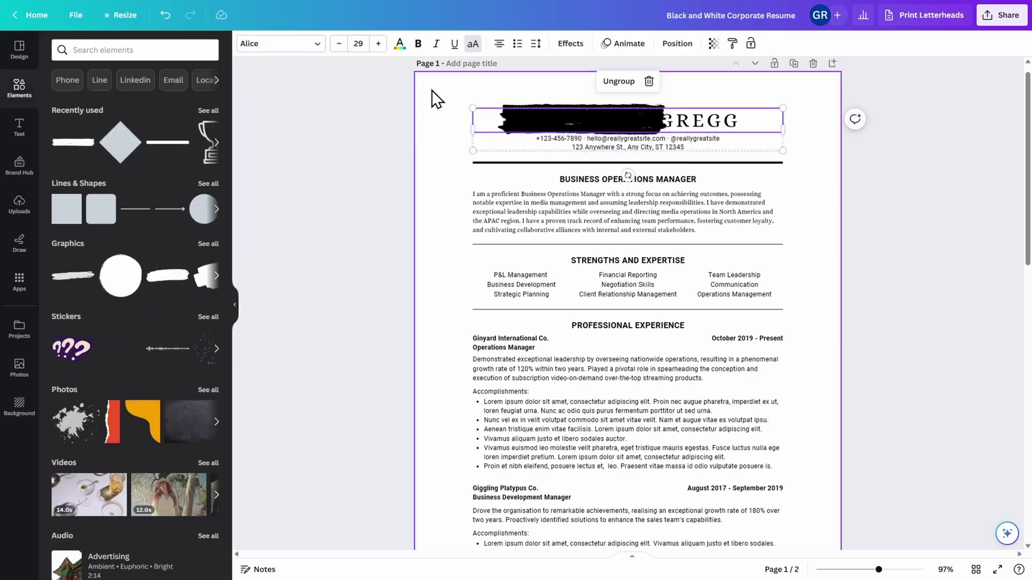
# - Make the name text white, then widen the black brush stroke across the full name and raise it slightly
pyautogui.click(399, 44)
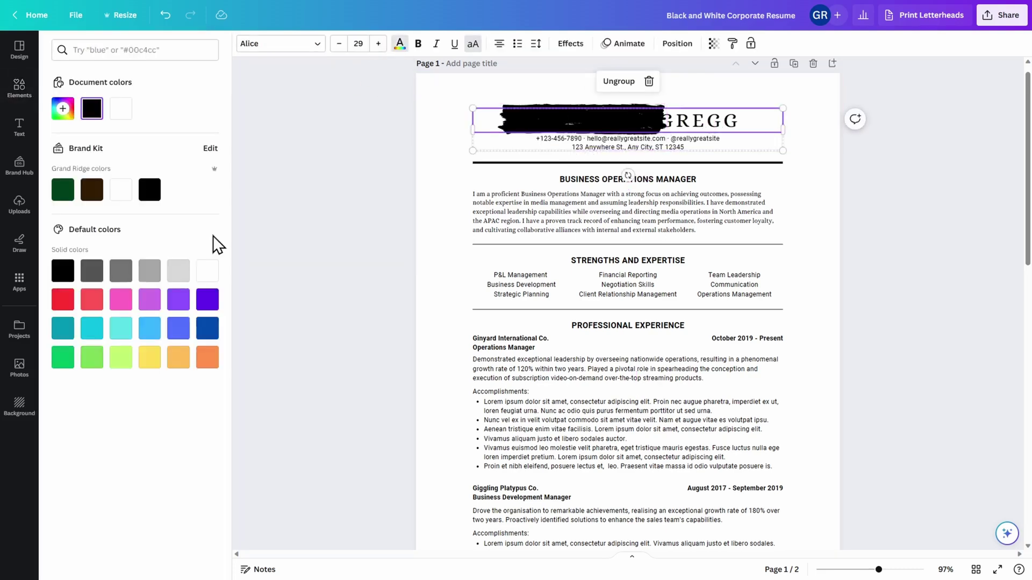
pyautogui.click(207, 270)
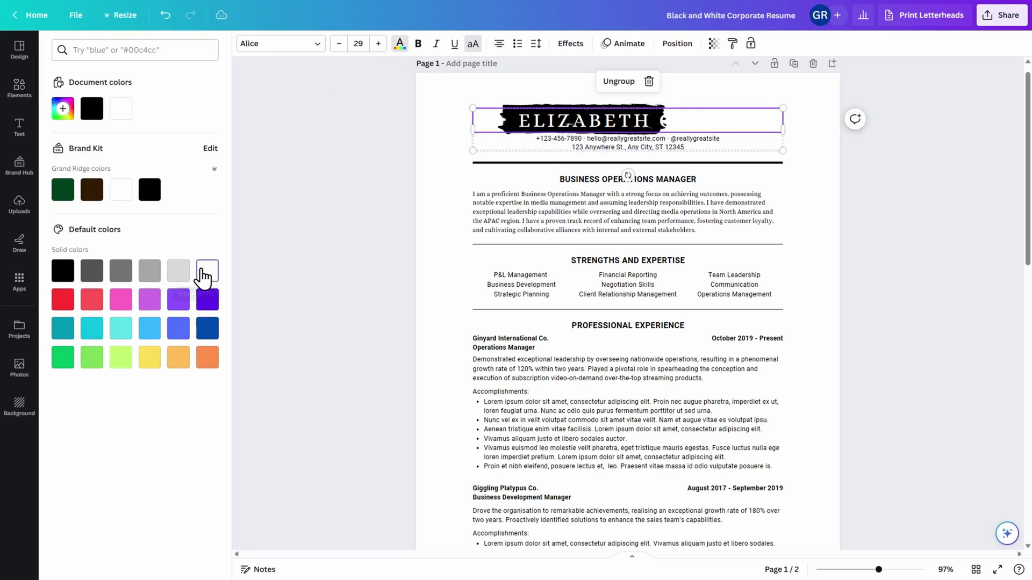
pyautogui.click(644, 105)
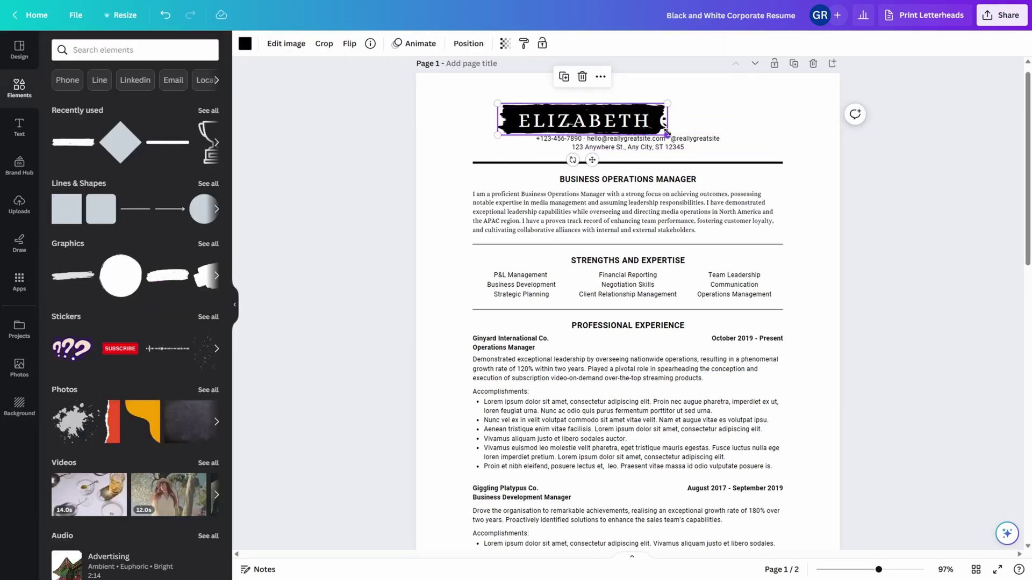
pyautogui.moveTo(666, 130); pyautogui.dragTo(752, 139)
pyautogui.press('Up')
pyautogui.press('Up')
pyautogui.press('Up')
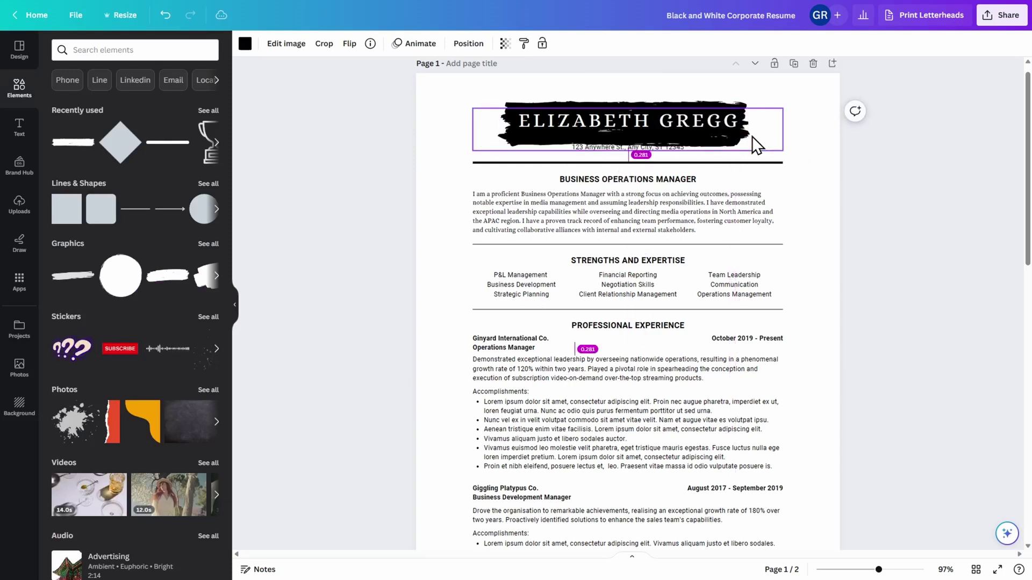
pyautogui.press('Up')
pyautogui.press('Up')
pyautogui.press('Up')
pyautogui.press('Up')
pyautogui.press('Up')
pyautogui.press('Up')
pyautogui.press('Up')
pyautogui.press('Up')
pyautogui.press('Up')
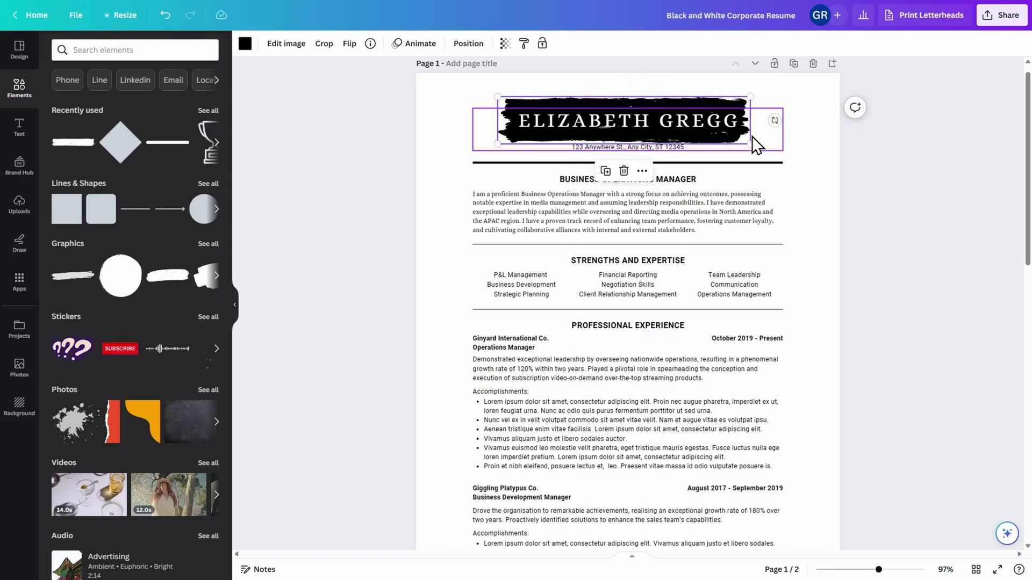
# - Replace the contact details with a pasted contact line placed directly under the name banner
pyautogui.click(683, 149)
pyautogui.click(684, 149)
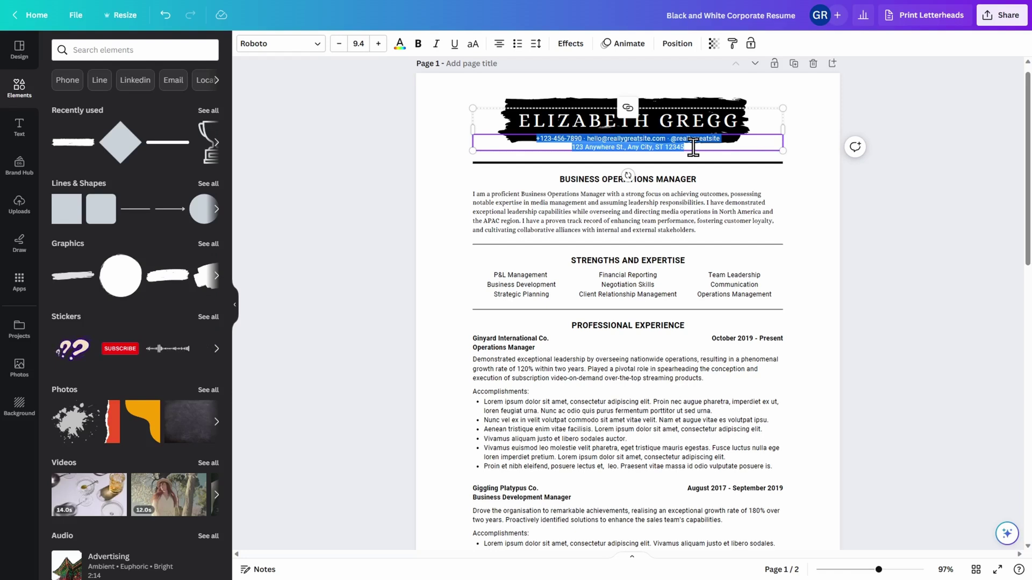
pyautogui.press('BackSpace')
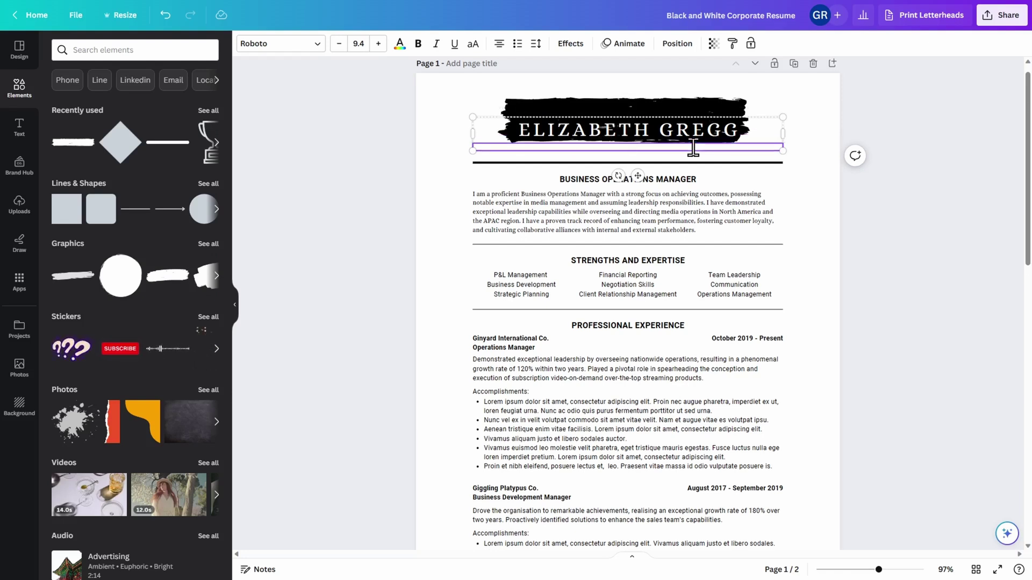
pyautogui.click(804, 173)
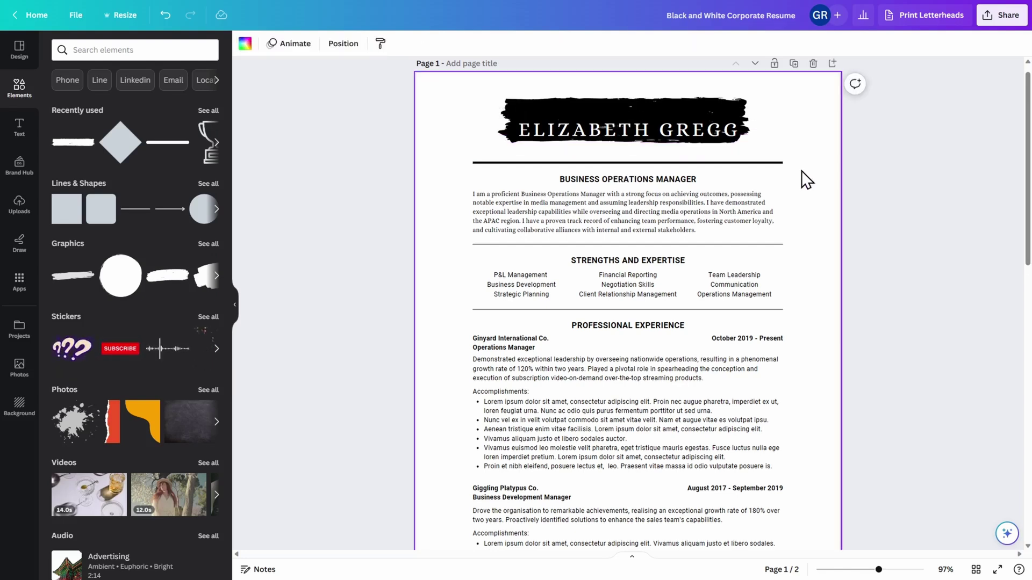
pyautogui.write('Seattle, Washington - (555) 555-4270 - ElizabethCandyCo.com')
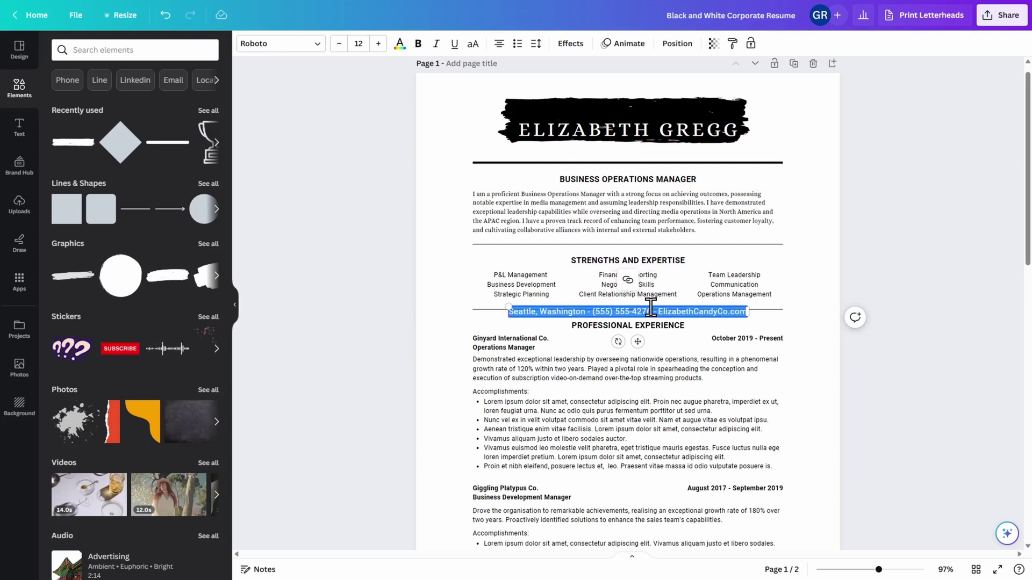
pyautogui.moveTo(650, 311); pyautogui.dragTo(653, 145)
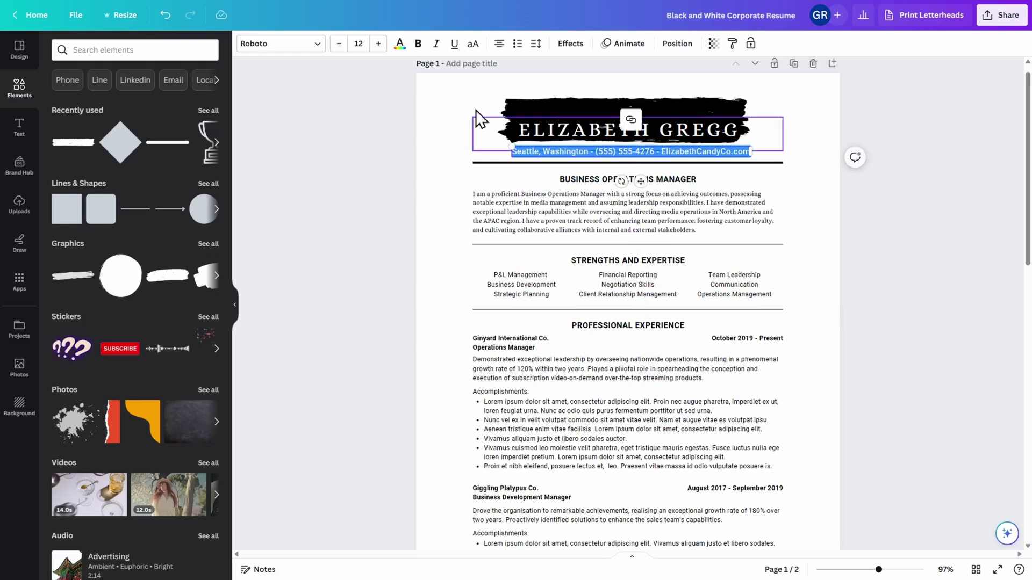
# - Set the contact line's font to Alice at size 11
pyautogui.click(317, 44)
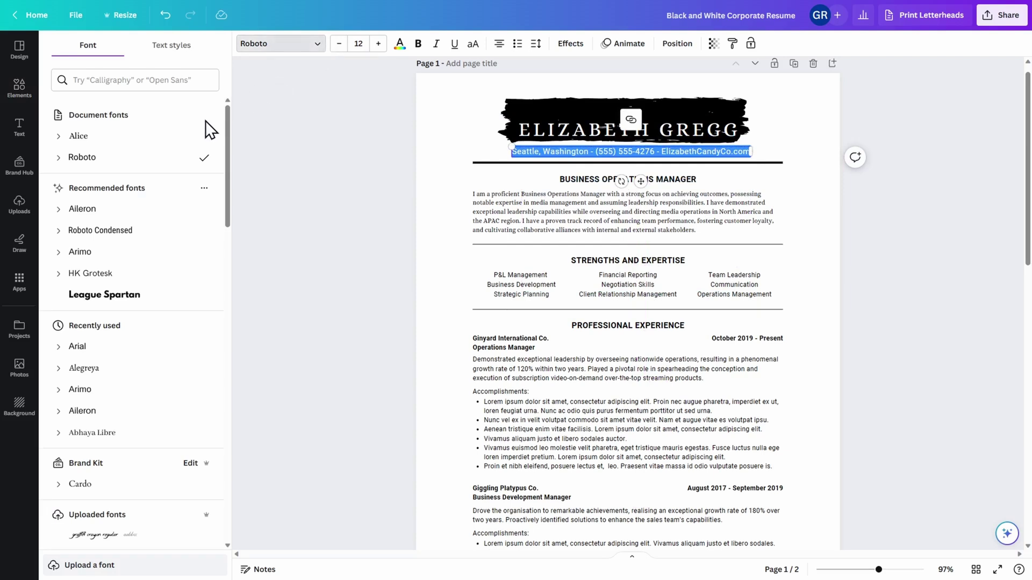
pyautogui.click(198, 142)
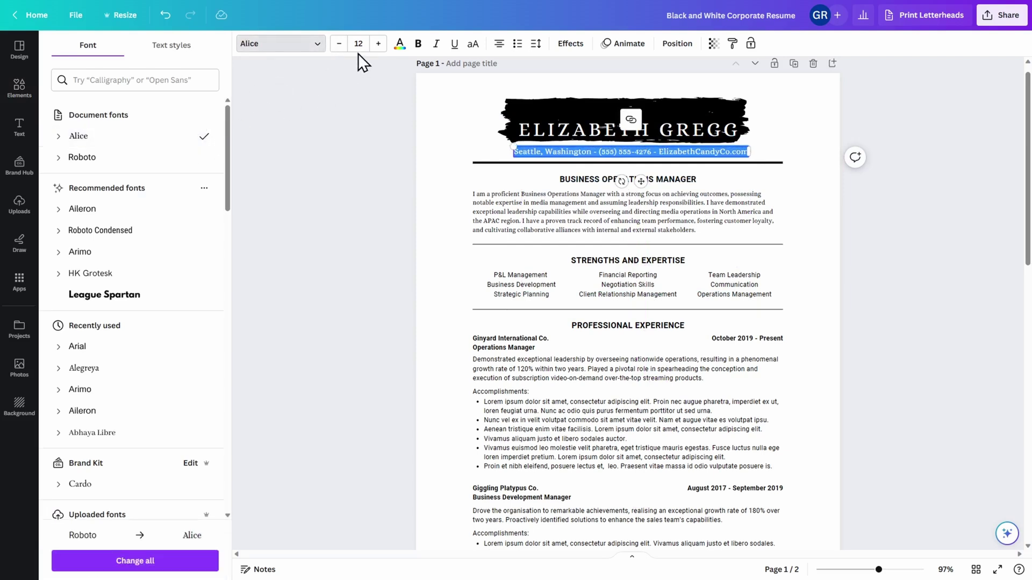
pyautogui.click(339, 44)
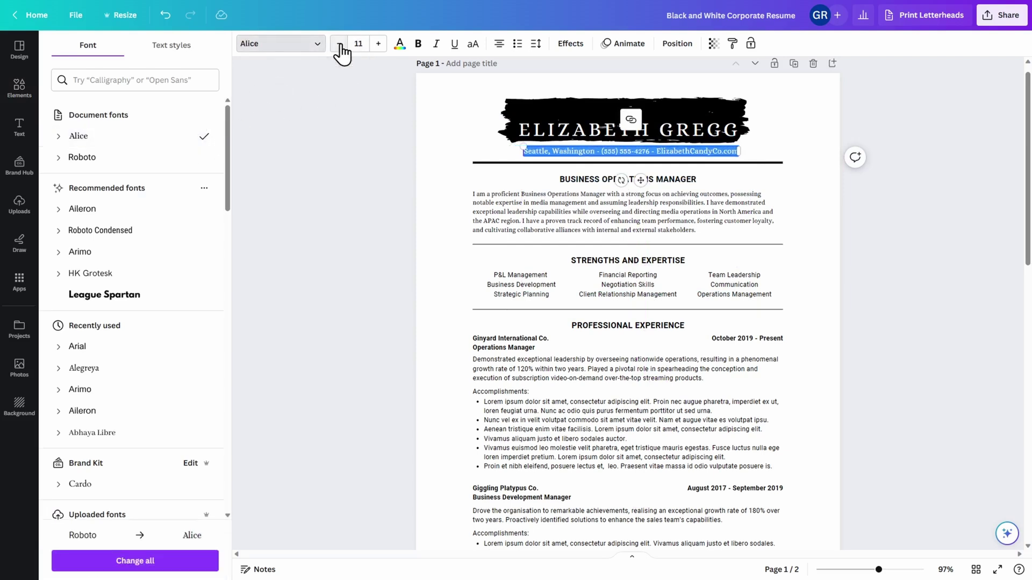
pyautogui.click(875, 195)
pyautogui.click(702, 130)
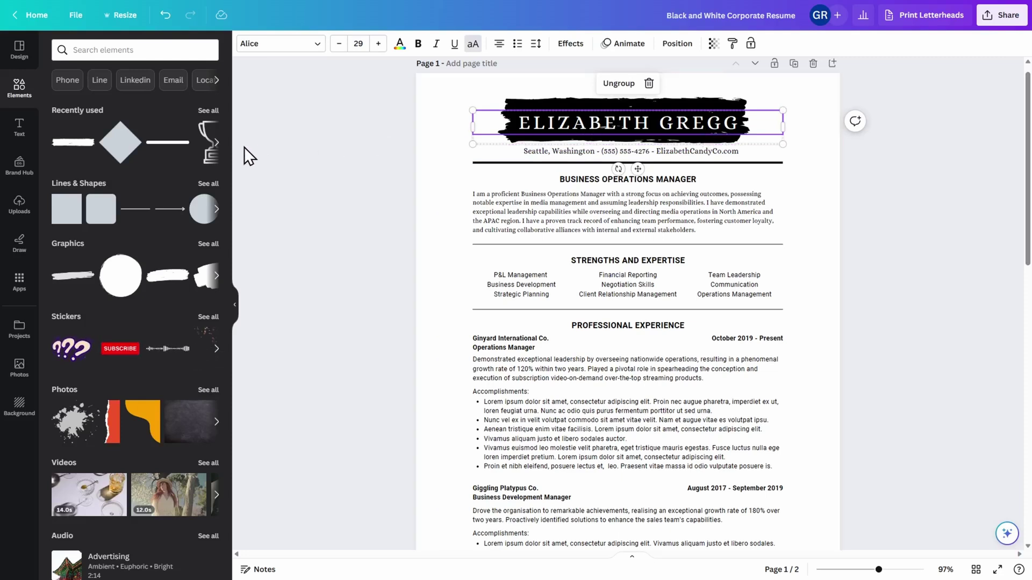
pyautogui.moveTo(228, 154); pyautogui.dragTo(227, 228)
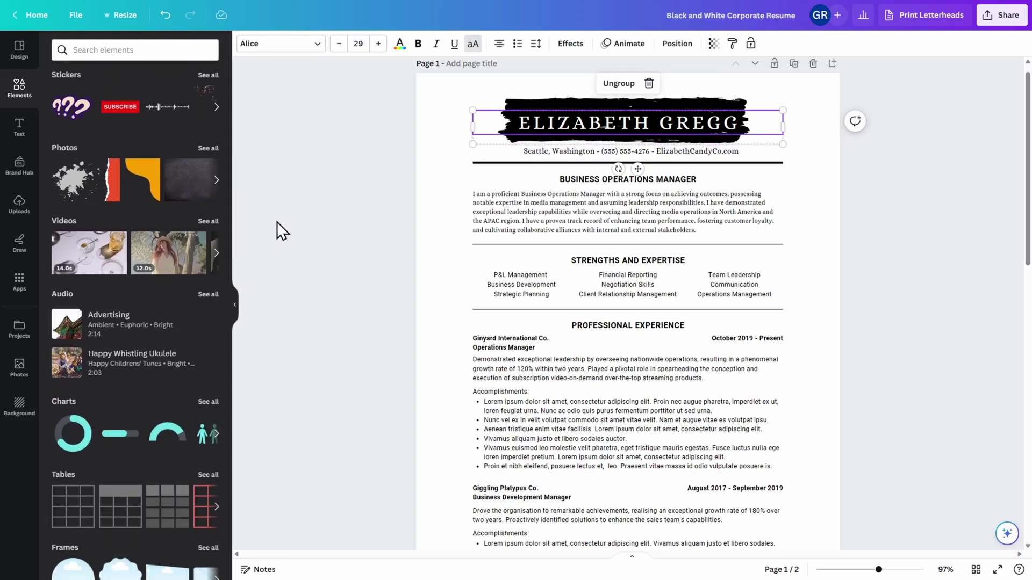
pyautogui.click(502, 243)
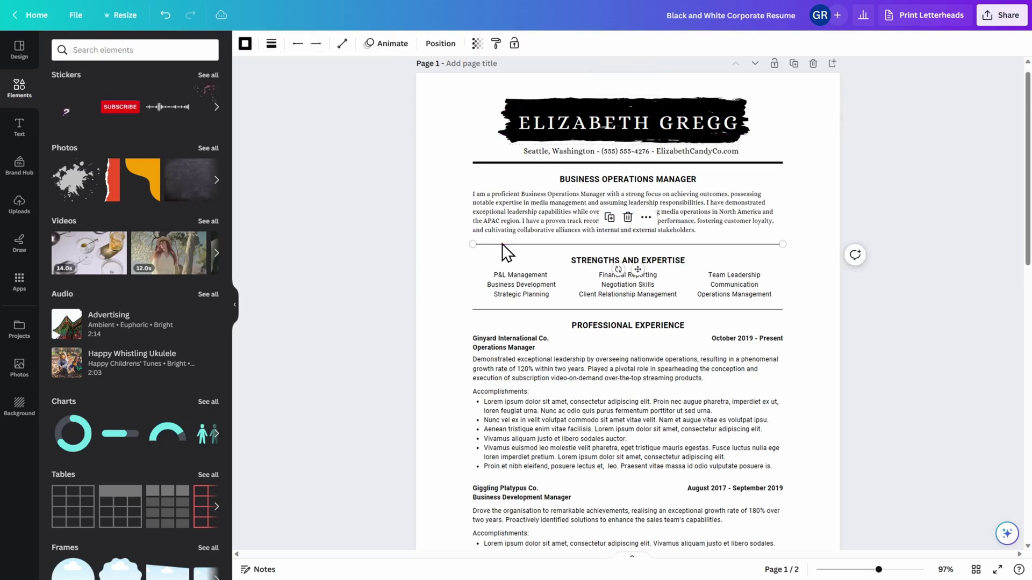
pyautogui.moveTo(470, 245); pyautogui.dragTo(523, 243)
pyautogui.moveTo(783, 243); pyautogui.dragTo(712, 244)
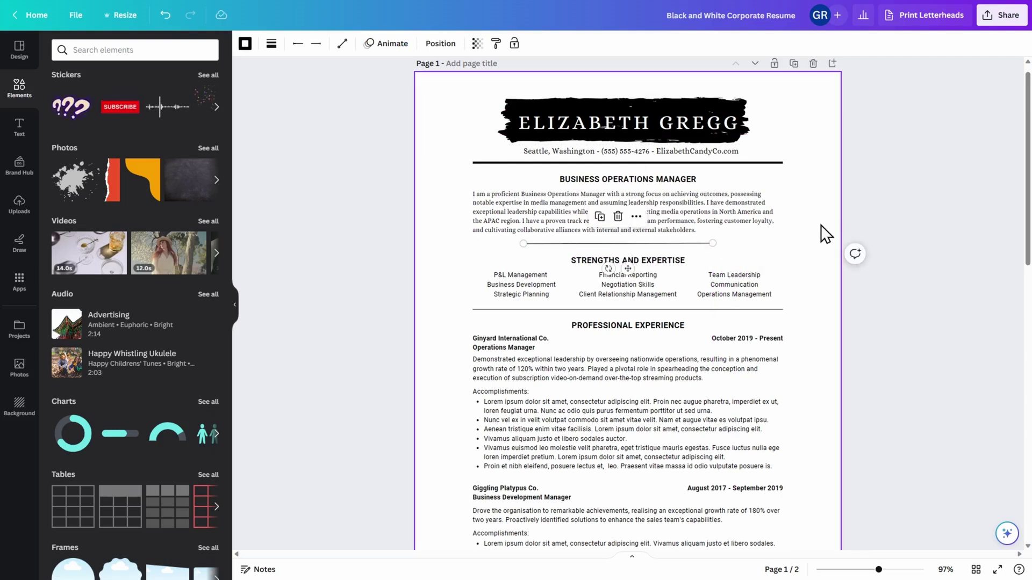
pyautogui.click(168, 22)
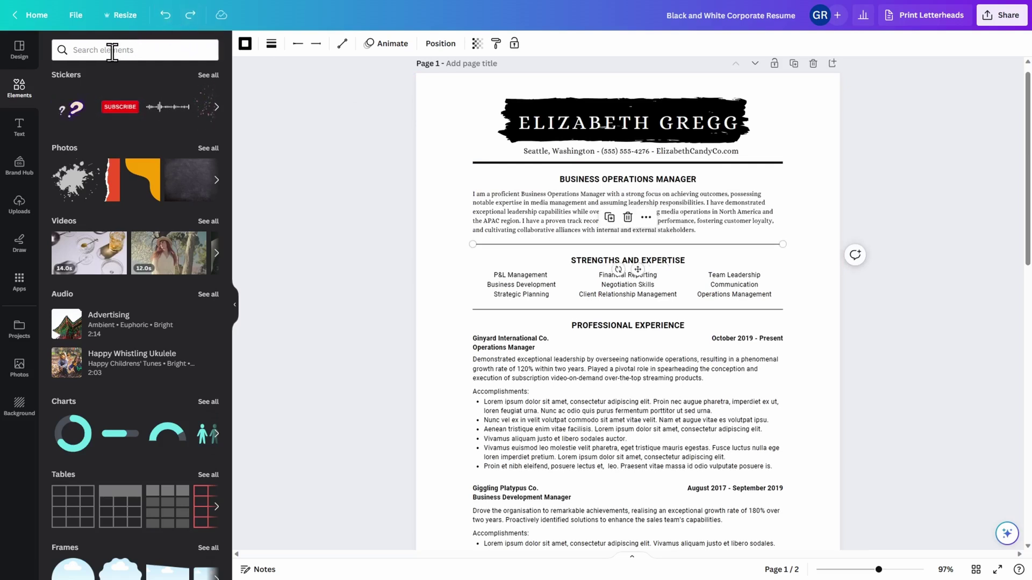
pyautogui.click(28, 130)
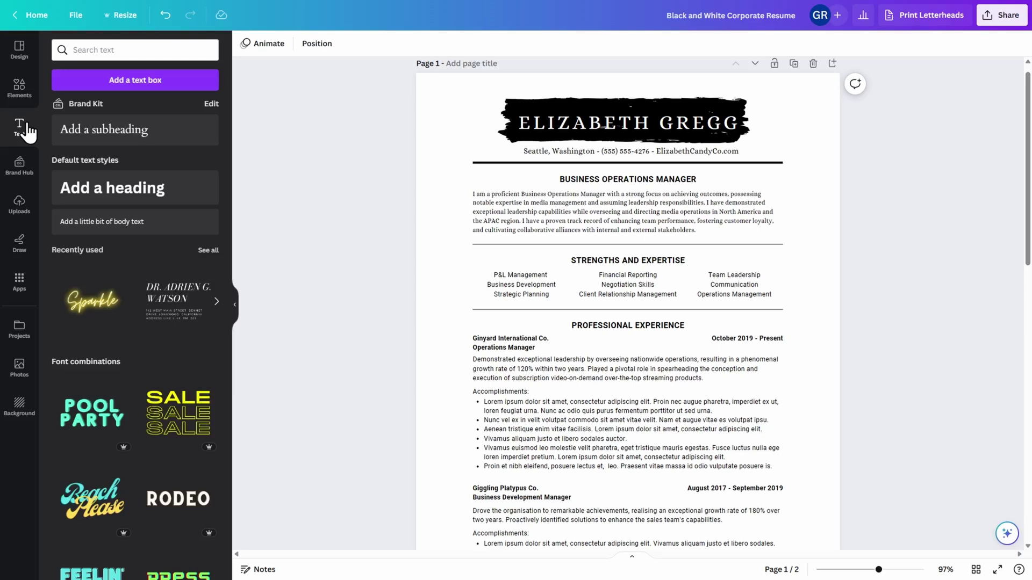
# - Add a trial paragraph text box, check the experience paragraphs, then delete the new box
pyautogui.click(193, 86)
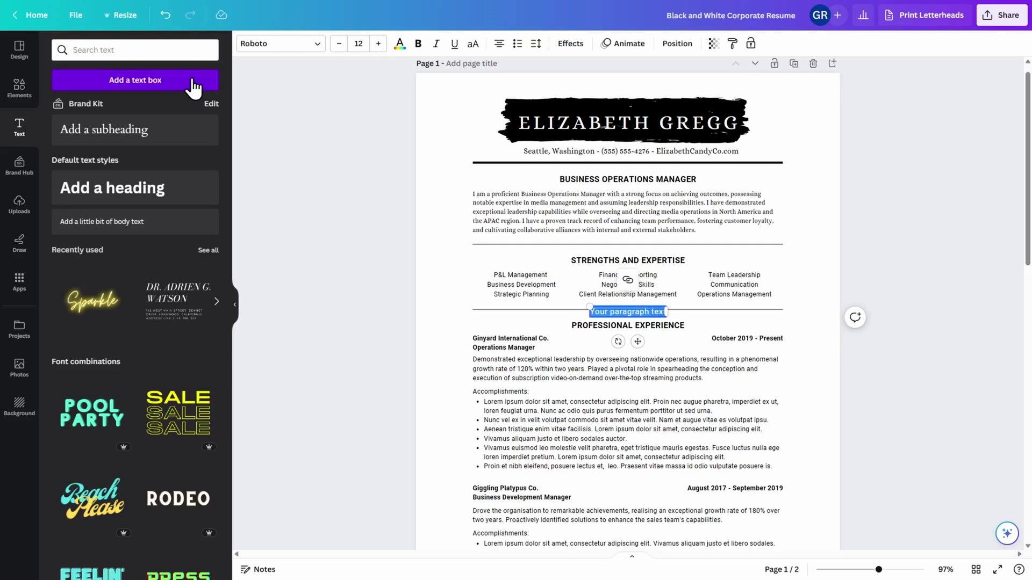
pyautogui.click(518, 365)
pyautogui.click(518, 388)
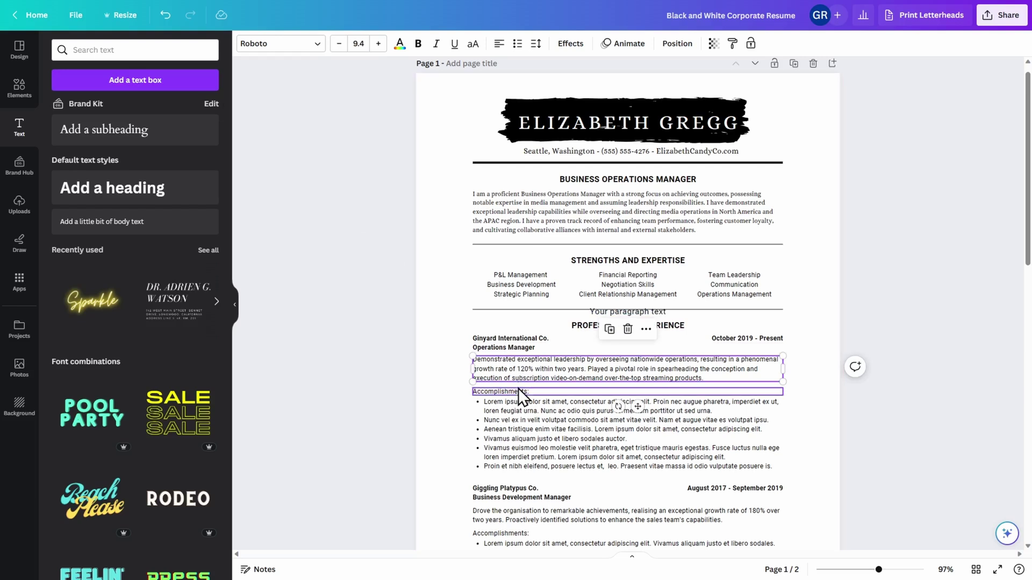
pyautogui.click(518, 404)
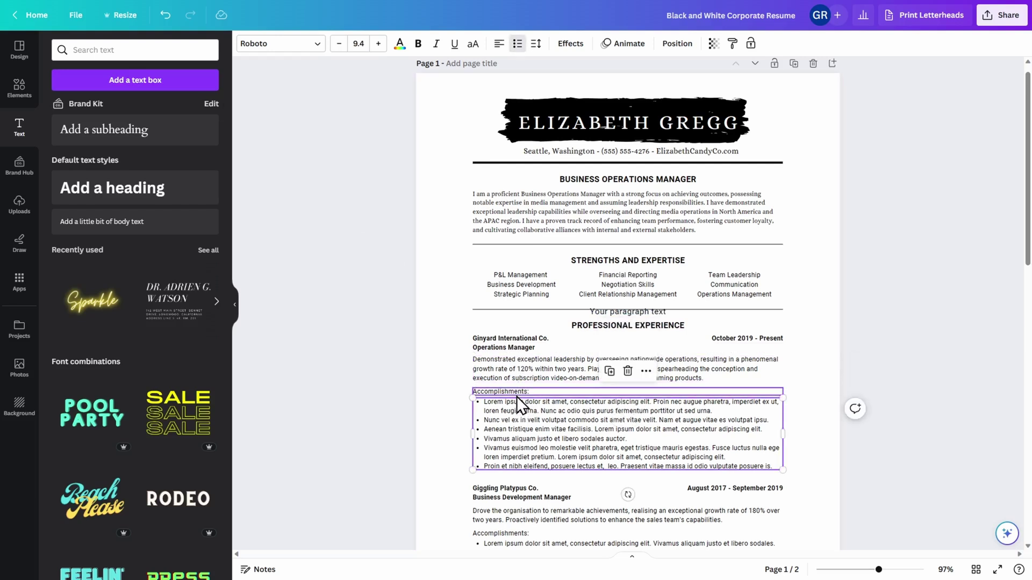
pyautogui.keyDown('shift'); pyautogui.click(514, 364); pyautogui.keyUp('shift')
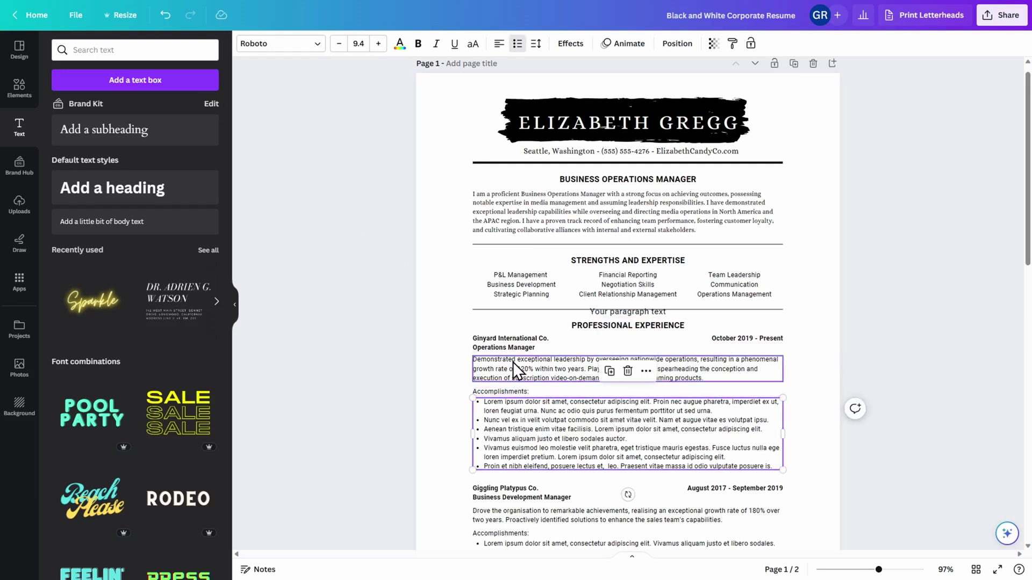
pyautogui.click(617, 313)
pyautogui.press('Delete')
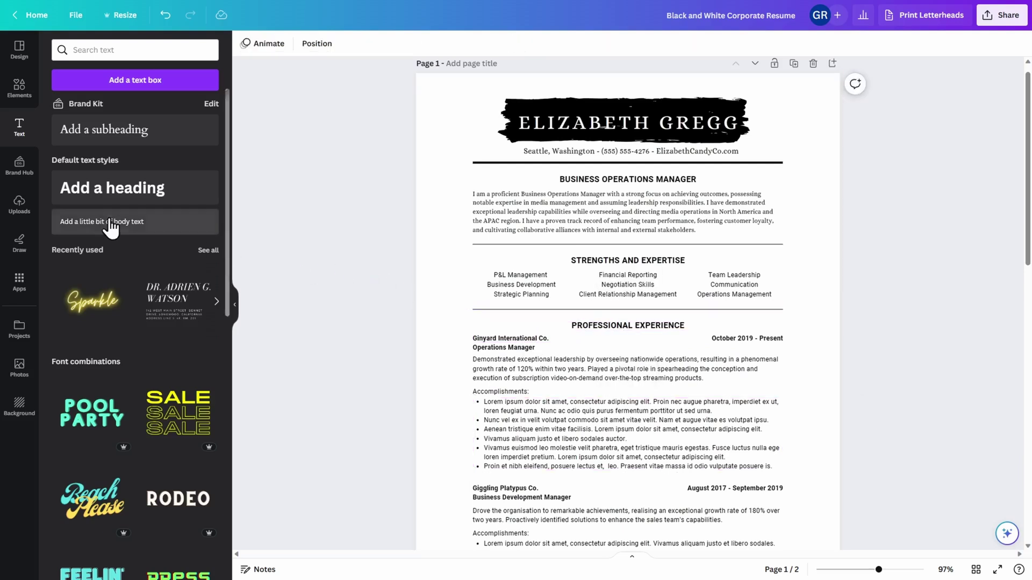
# - Look through Brand Hub, Uploads, Draw and Apps, then show the US Letter resume templates under Design
pyautogui.click(21, 167)
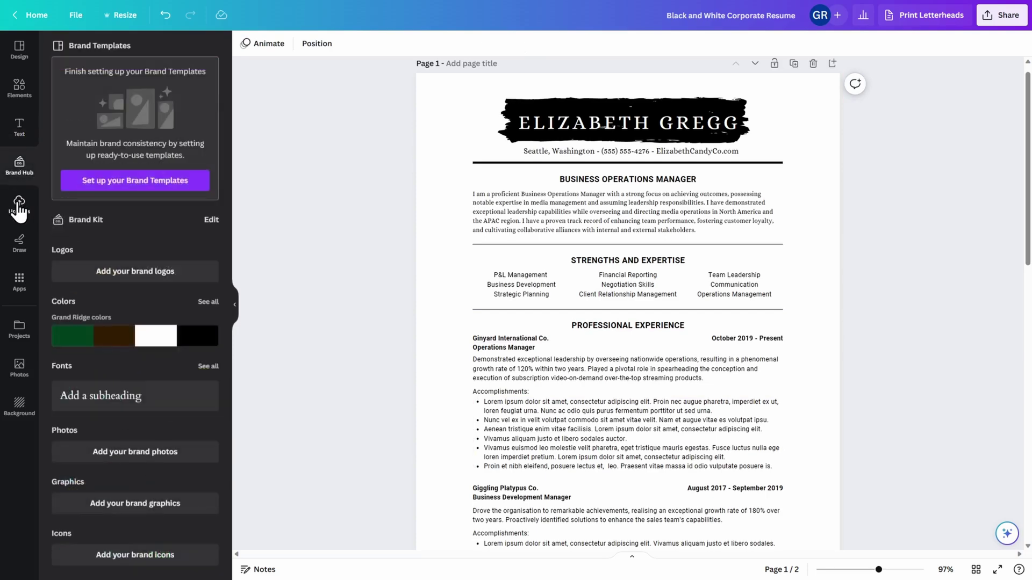
pyautogui.click(19, 207)
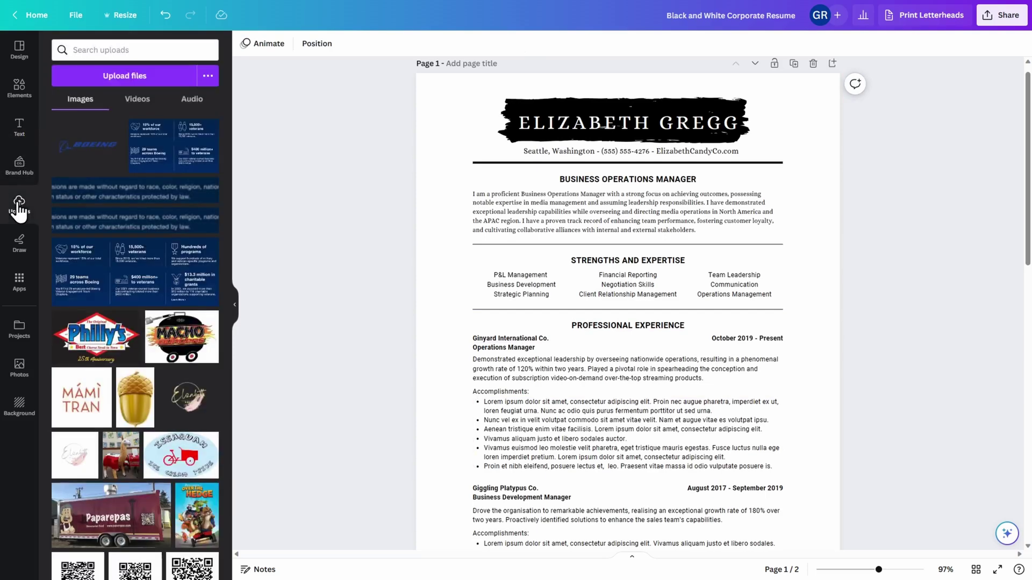
pyautogui.click(20, 243)
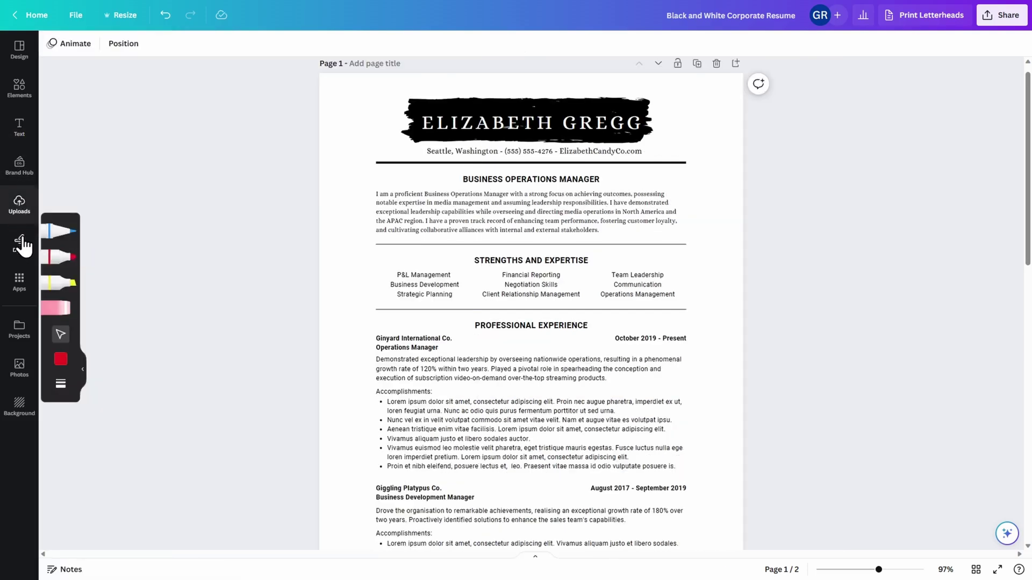
pyautogui.click(21, 282)
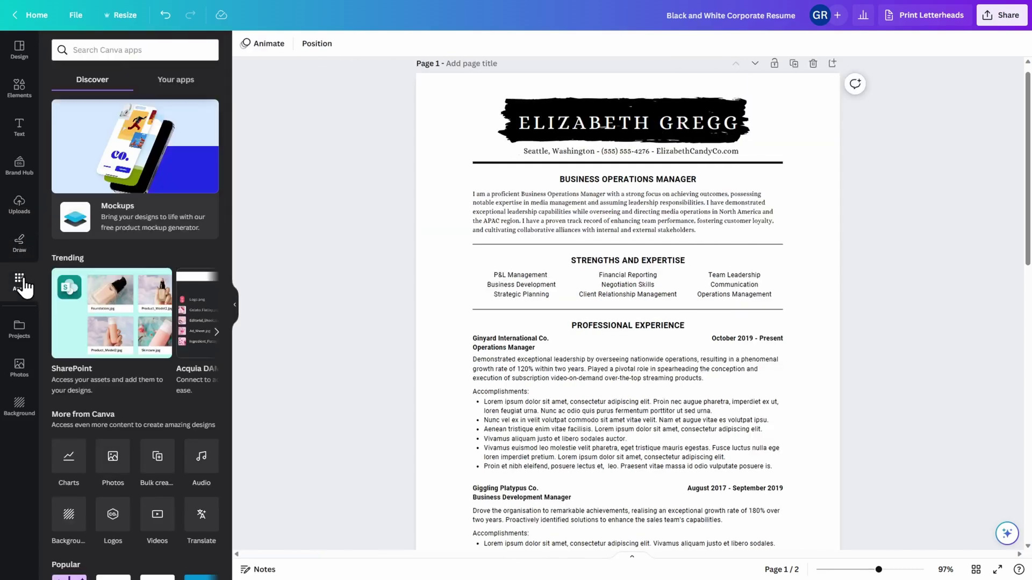
pyautogui.click(25, 55)
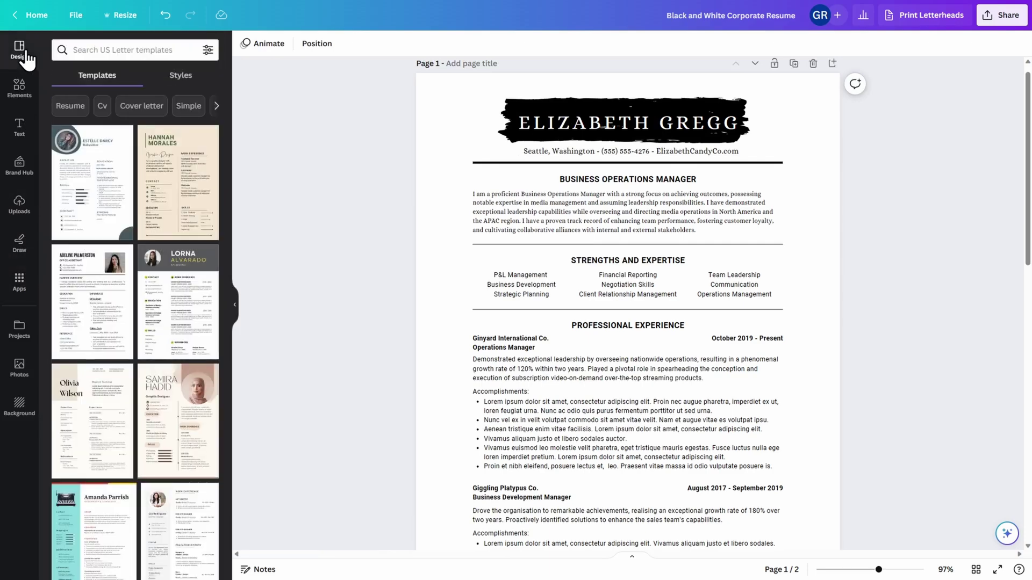
pyautogui.click(507, 195)
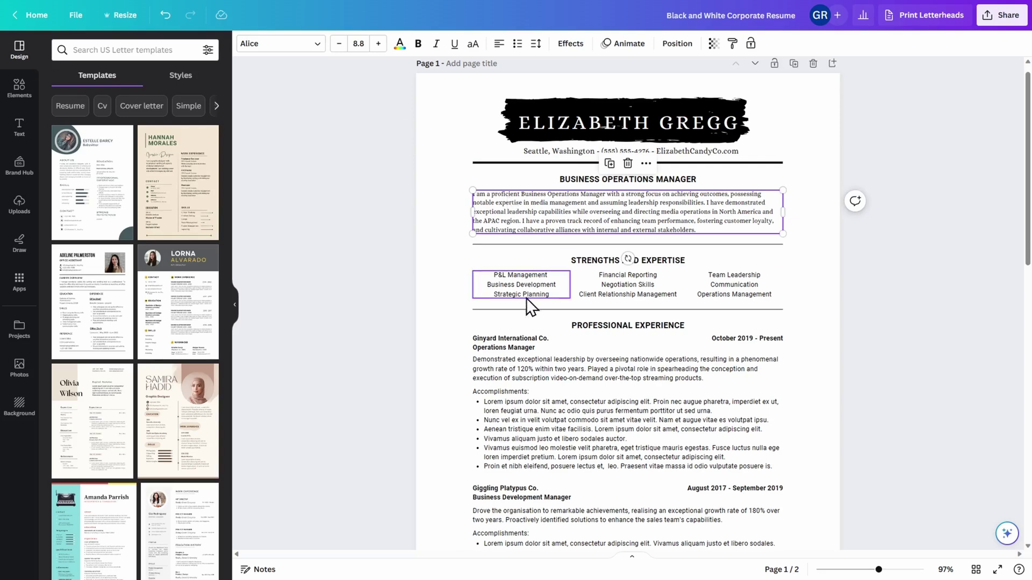
pyautogui.scroll(-5, 526, 297)
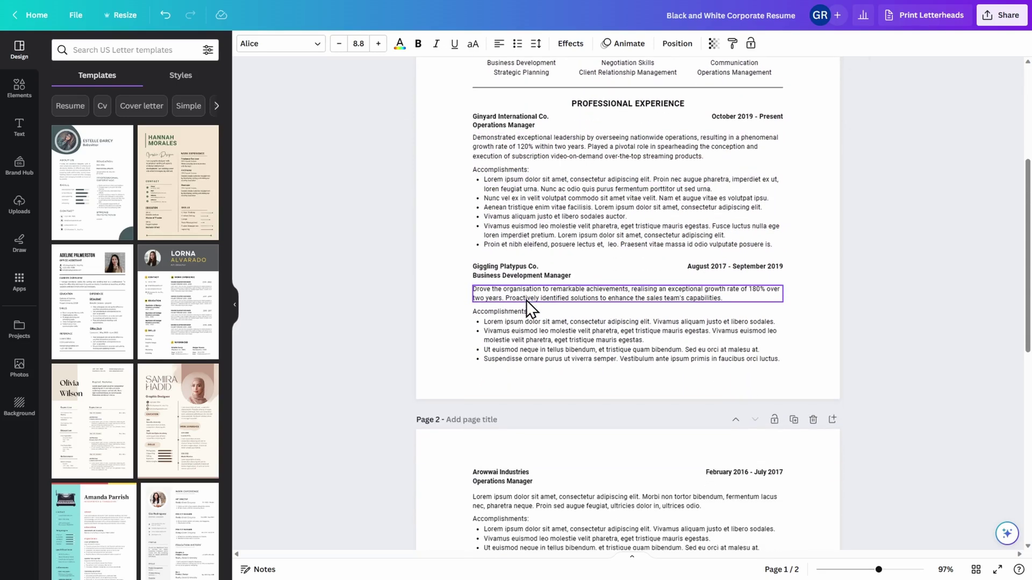
pyautogui.scroll(-7, 527, 300)
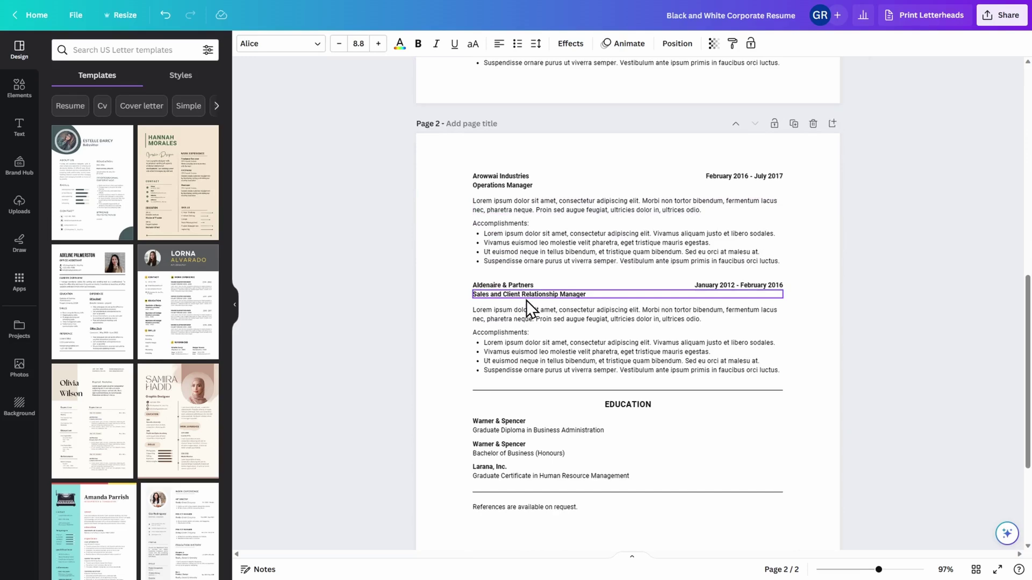
pyautogui.scroll(-1, 526, 300)
pyautogui.scroll(-2, 527, 300)
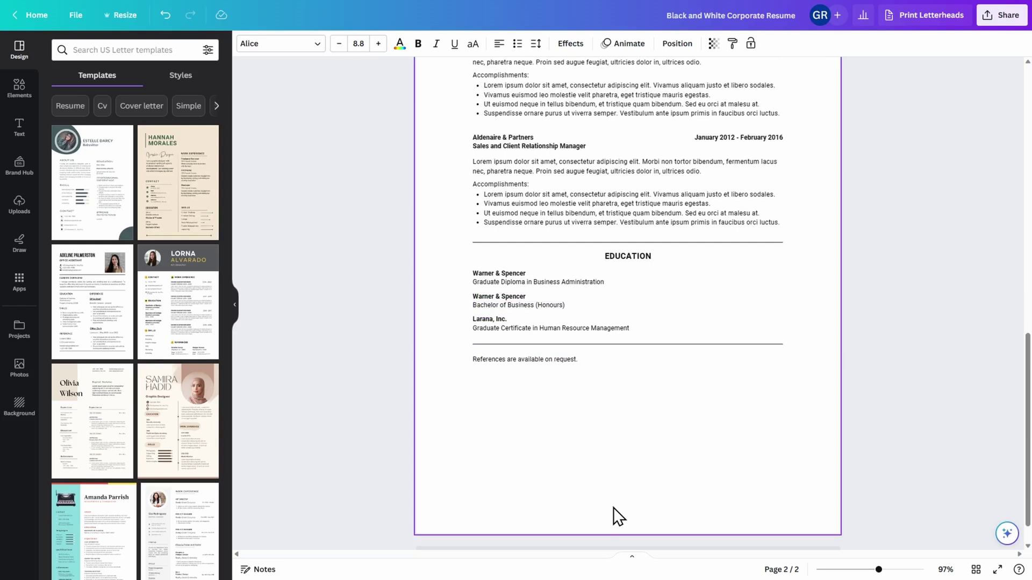
pyautogui.scroll(-1, 613, 507)
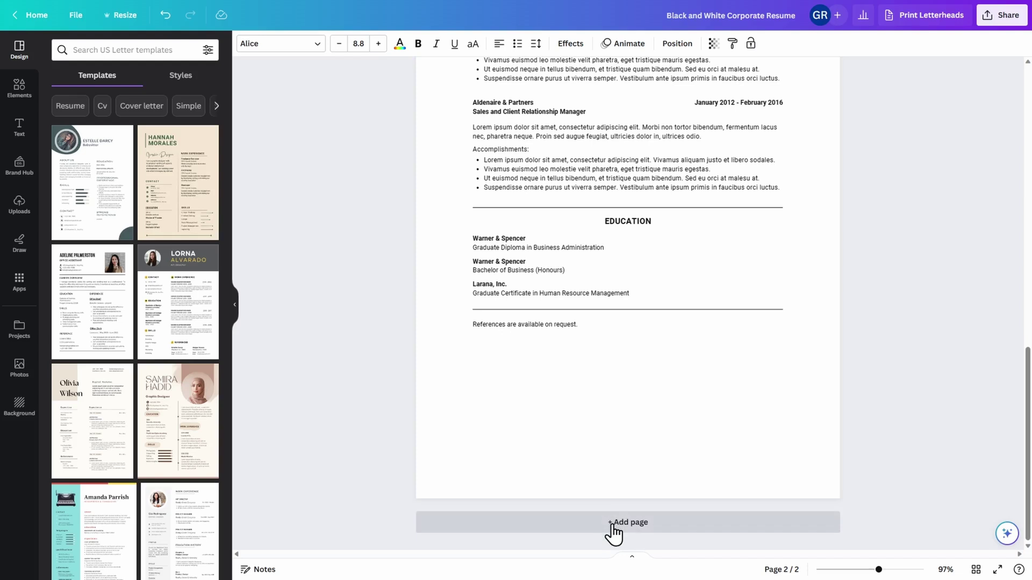
pyautogui.click(613, 532)
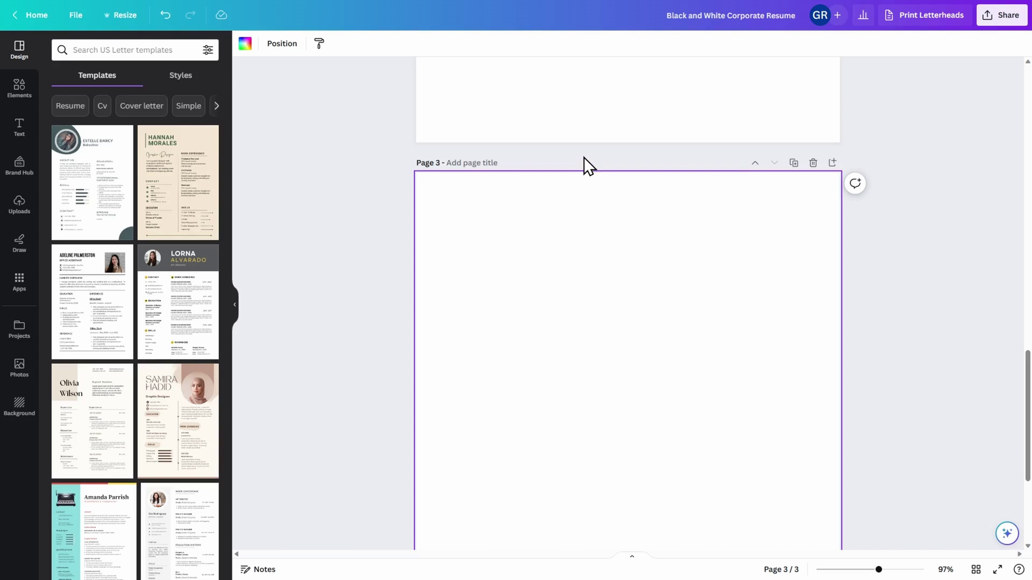
pyautogui.click(569, 156)
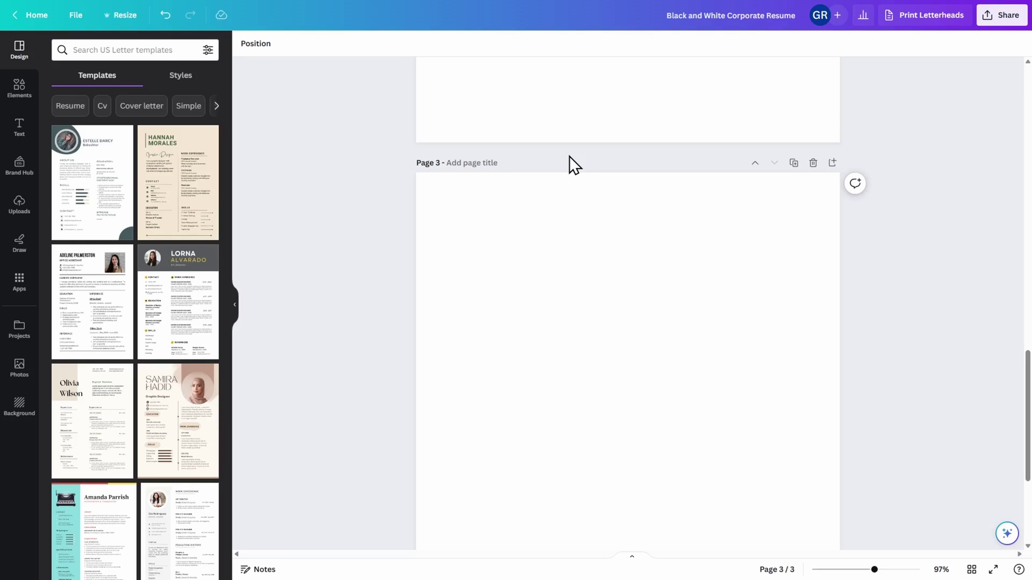
# - Save the resume with File > Save and return to the top of Page 1
pyautogui.scroll(5, 569, 155)
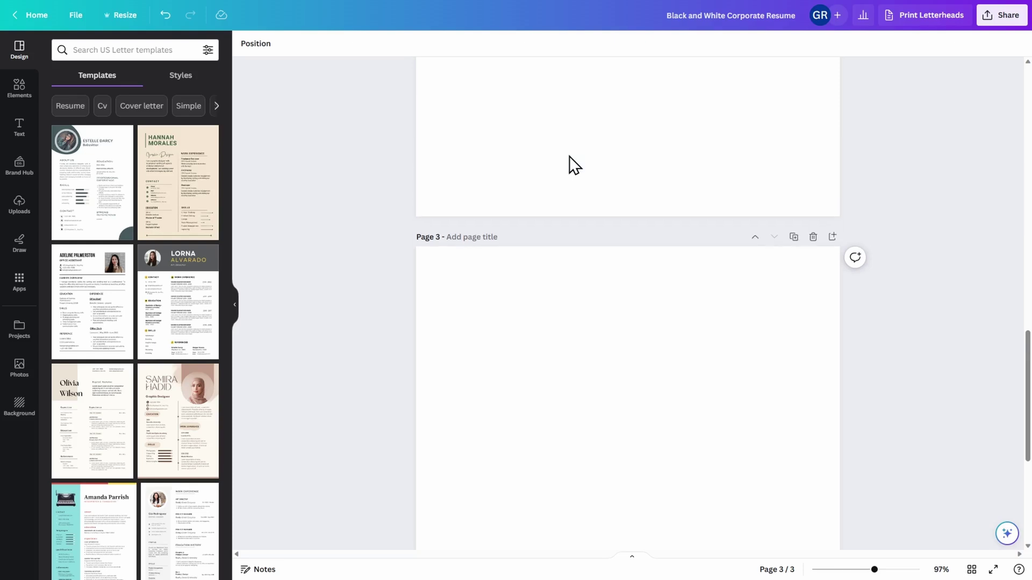
pyautogui.scroll(3, 569, 156)
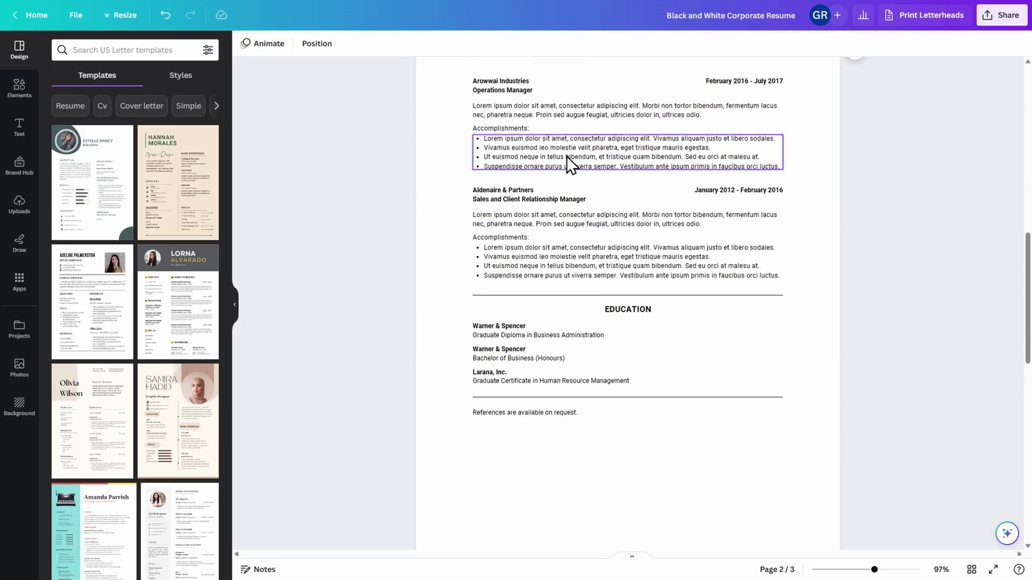
pyautogui.scroll(4, 566, 155)
pyautogui.scroll(5, 567, 155)
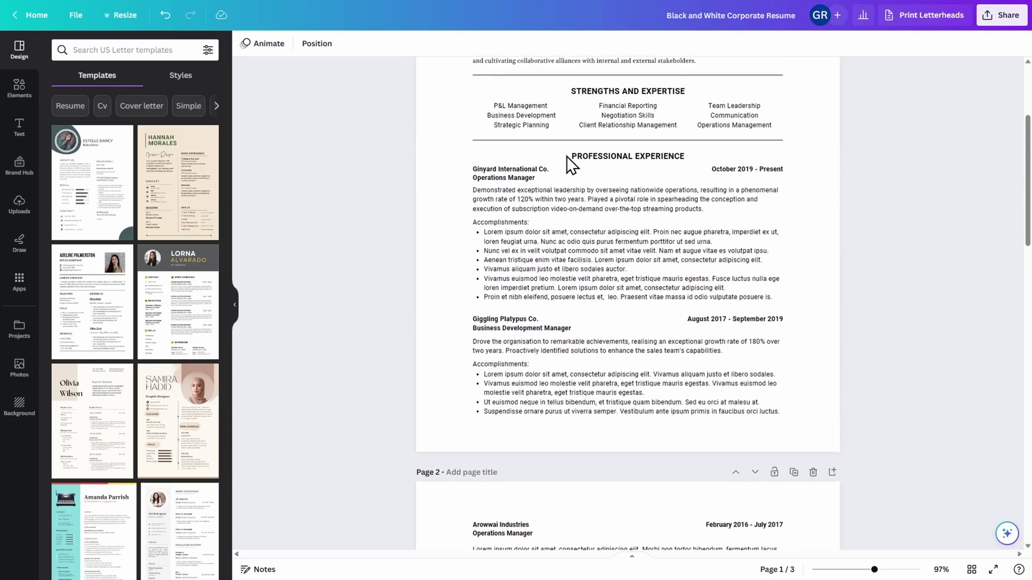
pyautogui.click(76, 15)
pyautogui.click(103, 183)
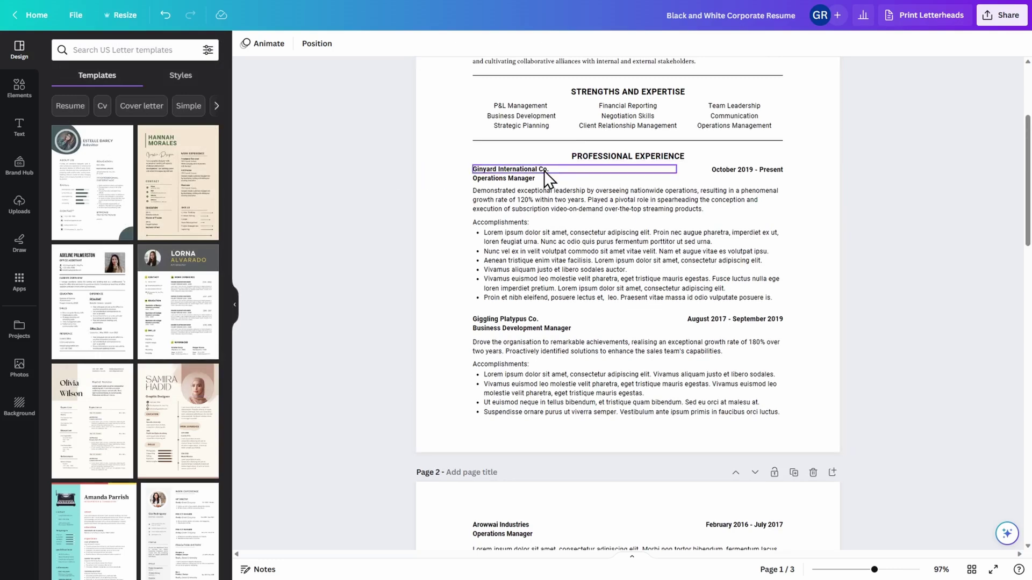
pyautogui.scroll(3, 908, 214)
pyautogui.scroll(1, 908, 214)
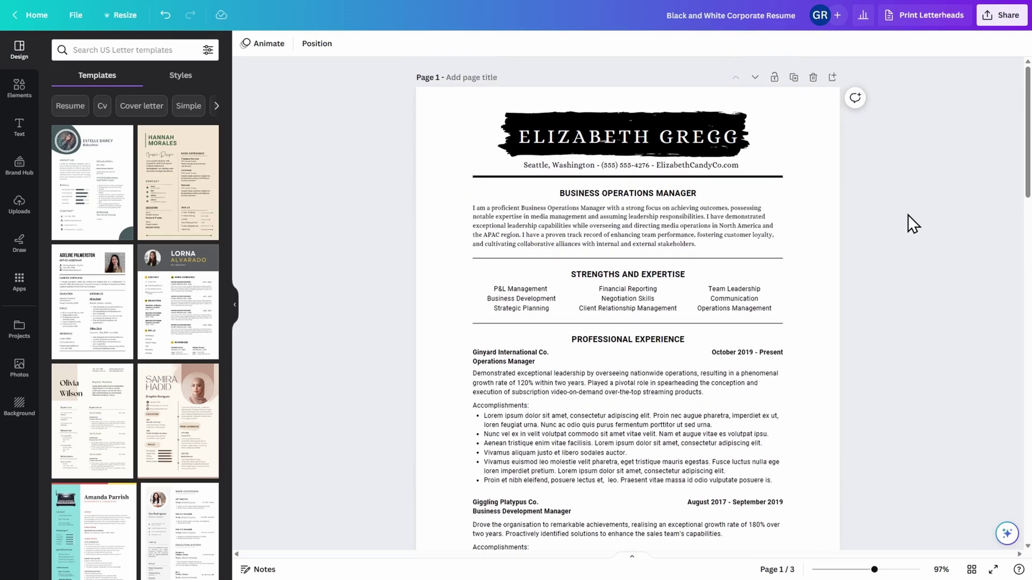
# - Choose PDF Standard as the download file type for all 3 resume pages
pyautogui.click(1000, 16)
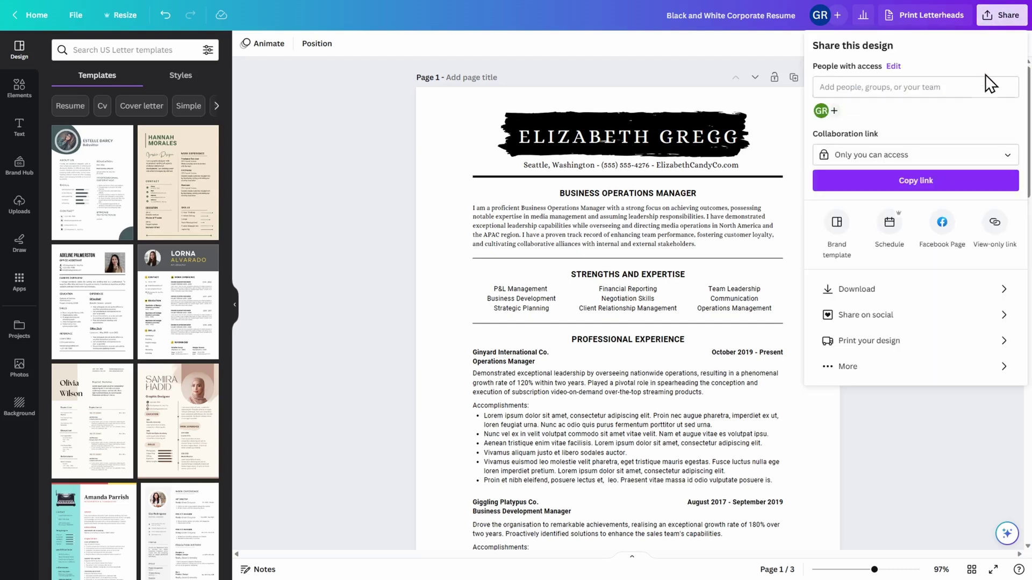
pyautogui.click(1000, 290)
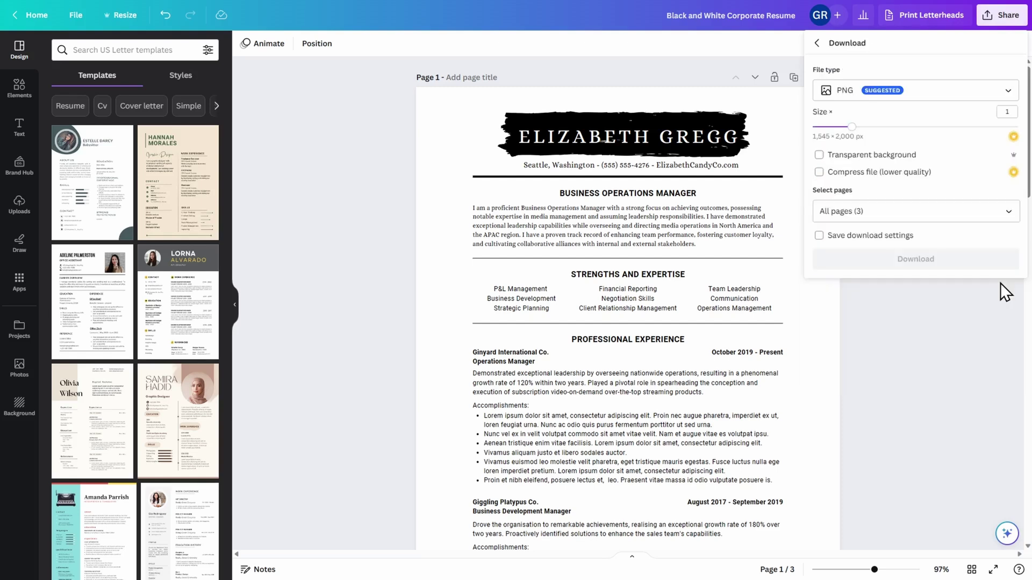
pyautogui.click(1004, 99)
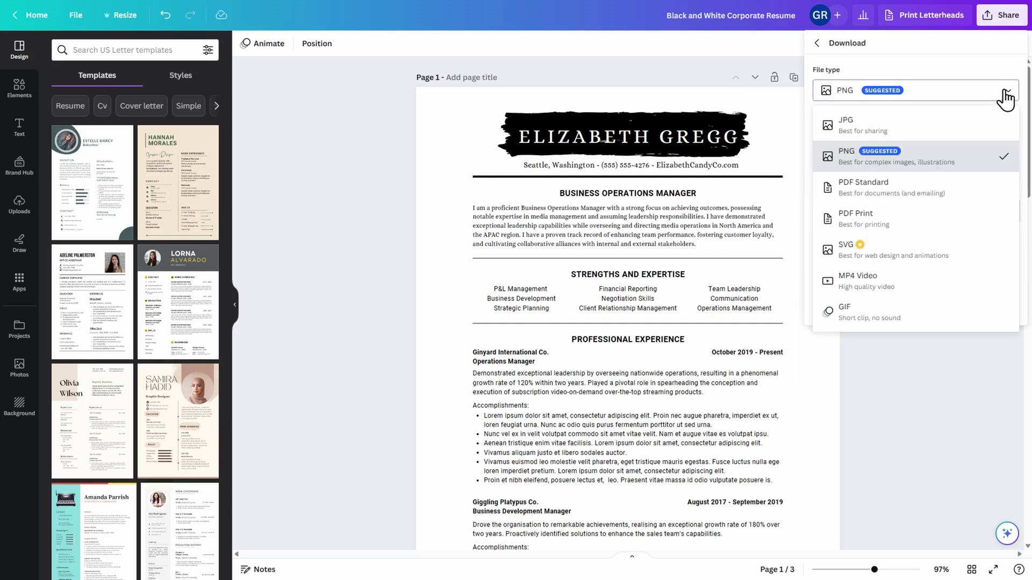
pyautogui.click(994, 197)
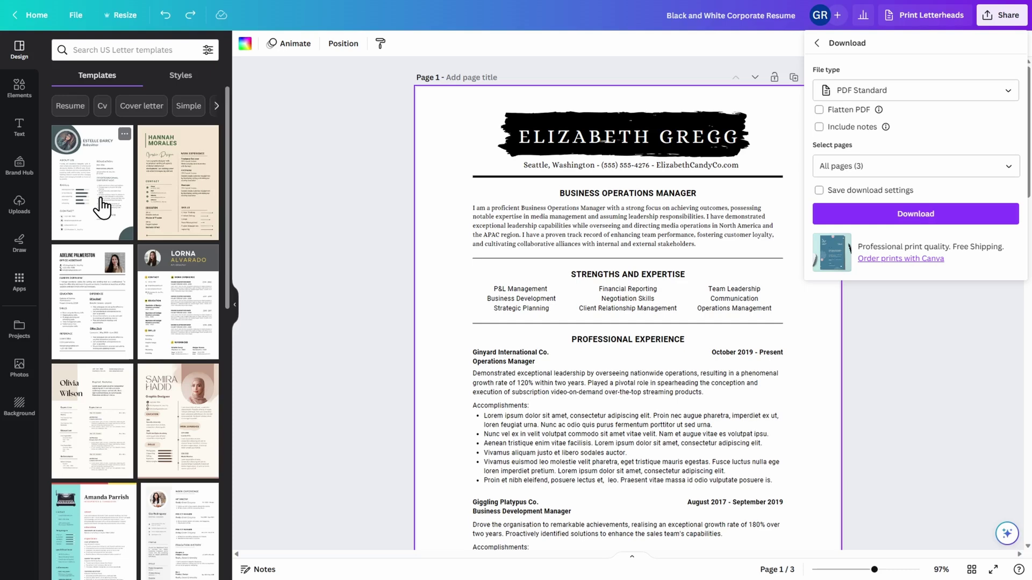
# - Apply the babysitter resume template with the round photo frame, replacing the current page
pyautogui.click(102, 207)
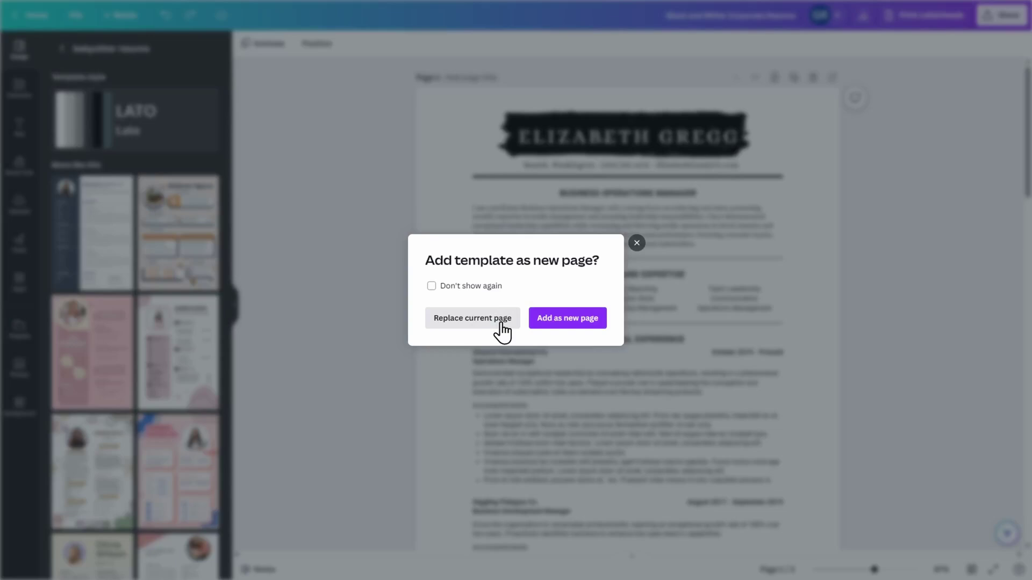
pyautogui.click(500, 324)
pyautogui.click(601, 319)
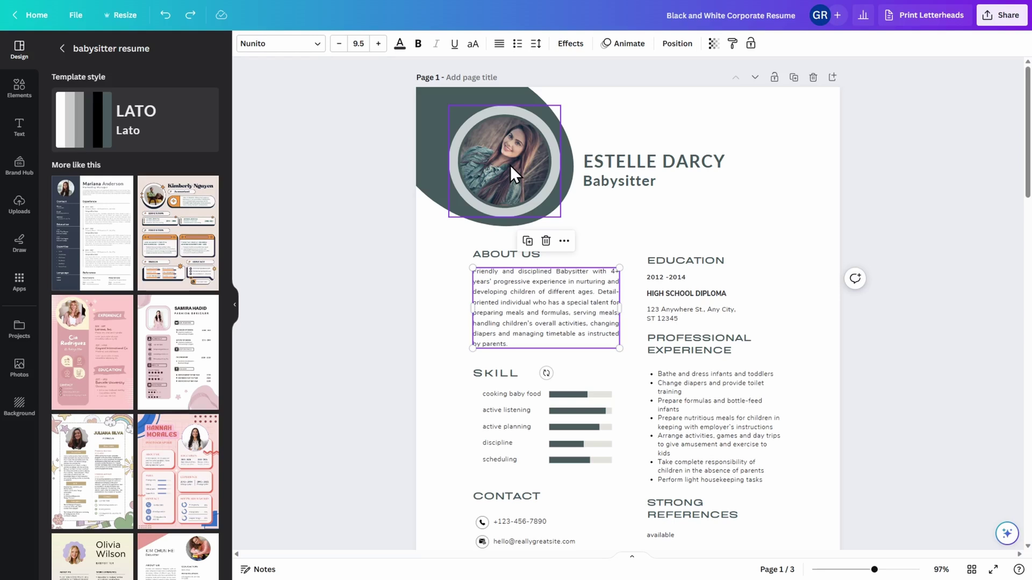
pyautogui.click(28, 218)
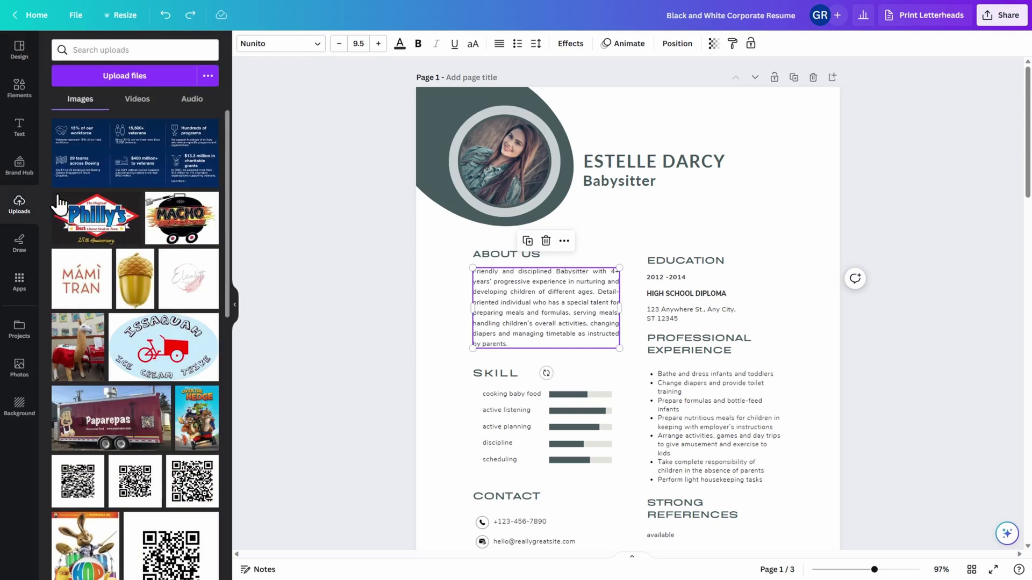
# - Upload the headshot image from the computer's Headshot folder
pyautogui.click(167, 78)
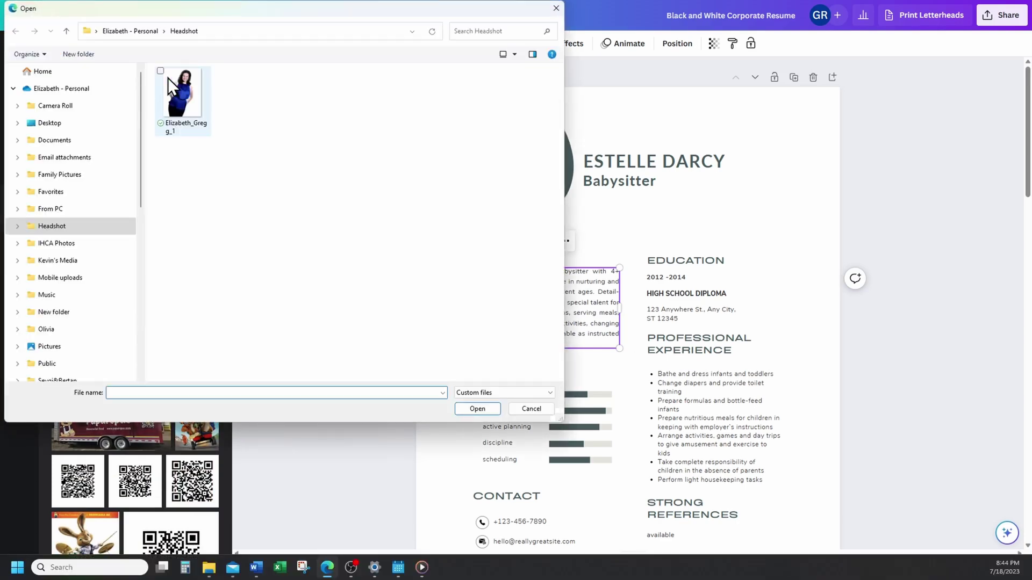
pyautogui.click(190, 99)
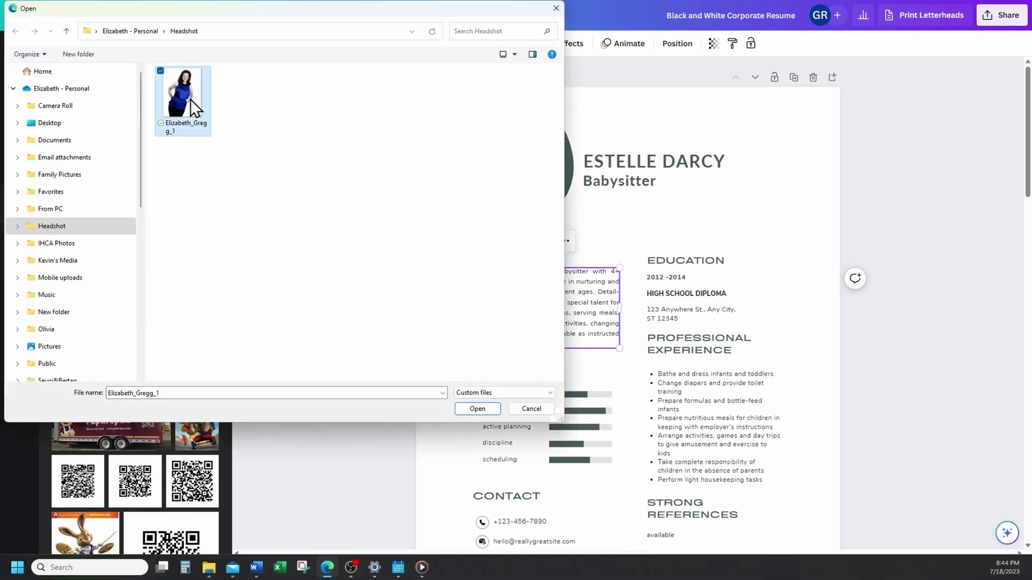
pyautogui.click(465, 409)
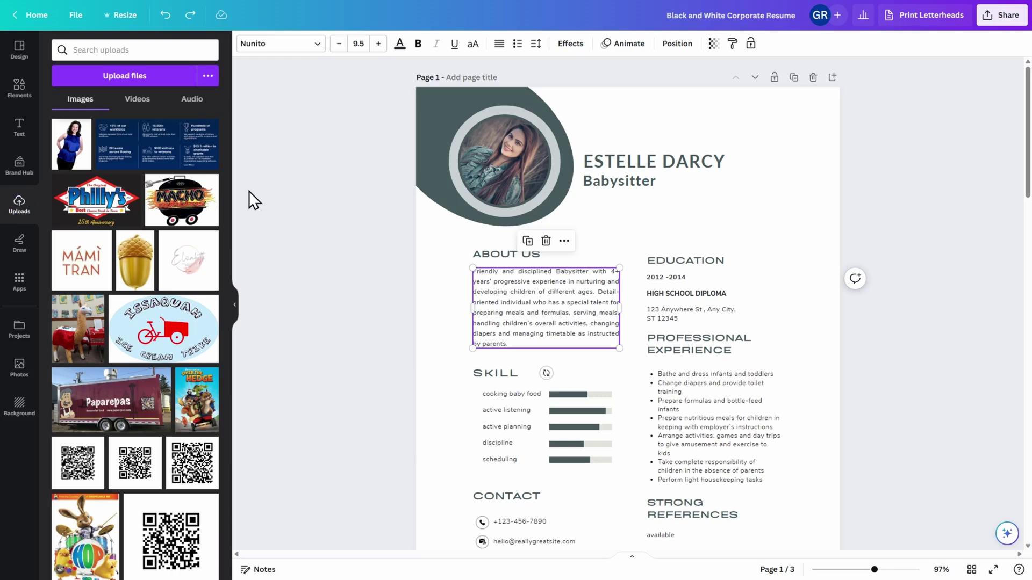
# - Drag the uploaded headshot into the circular photo frame
pyautogui.moveTo(71, 158); pyautogui.dragTo(84, 152)
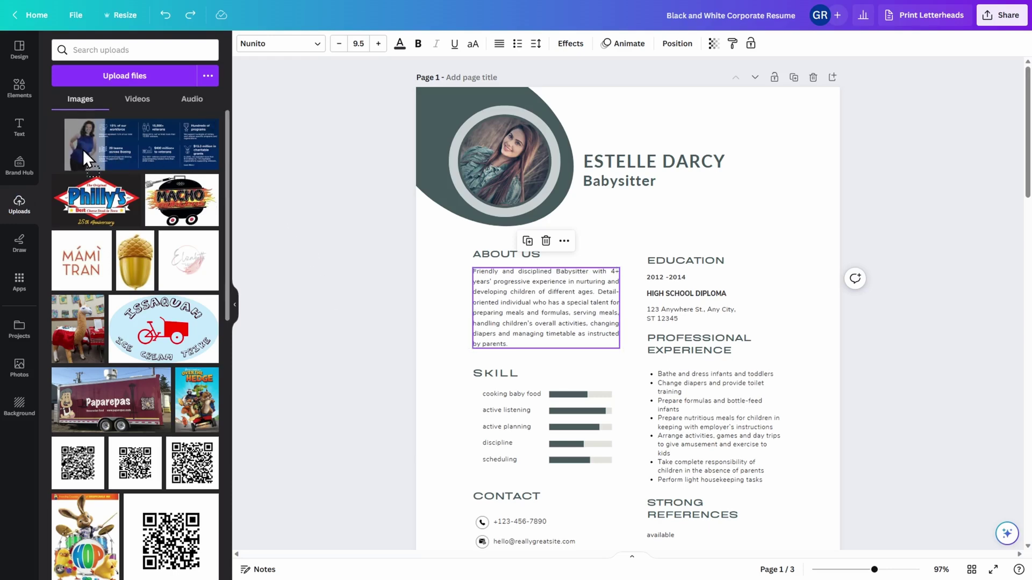
pyautogui.moveTo(182, 150); pyautogui.dragTo(467, 162)
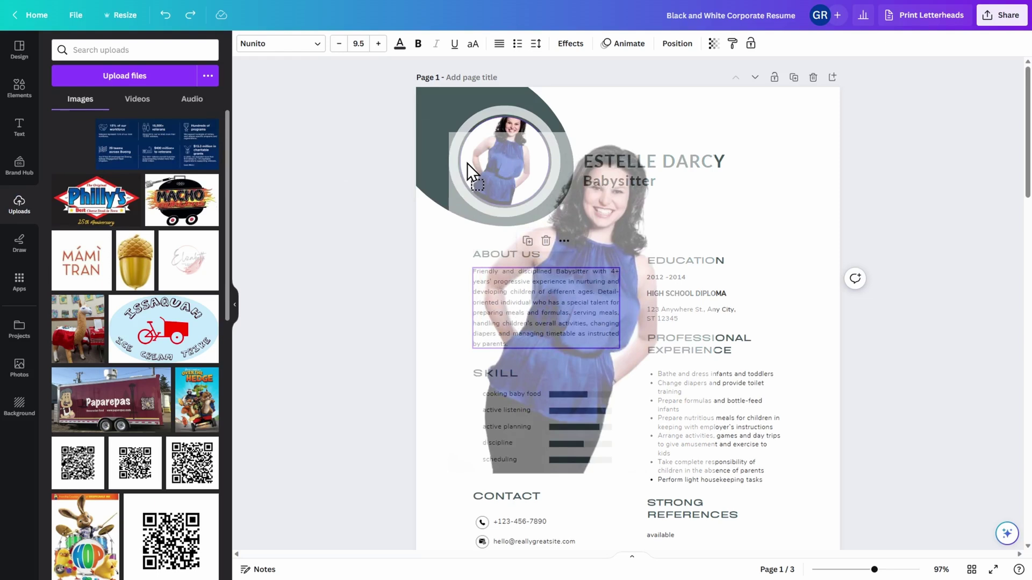
pyautogui.moveTo(467, 162); pyautogui.dragTo(466, 162)
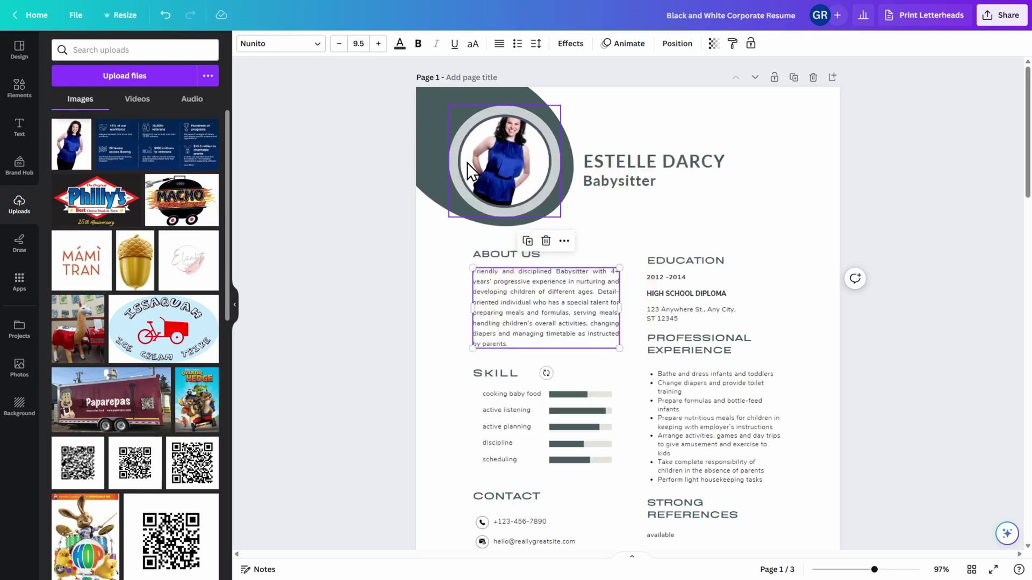
# - Crop the framed headshot: move it lower, enlarge it and tilt it by -2.7°
pyautogui.doubleClick(505, 160)
pyautogui.moveTo(505, 161); pyautogui.dragTo(503, 193)
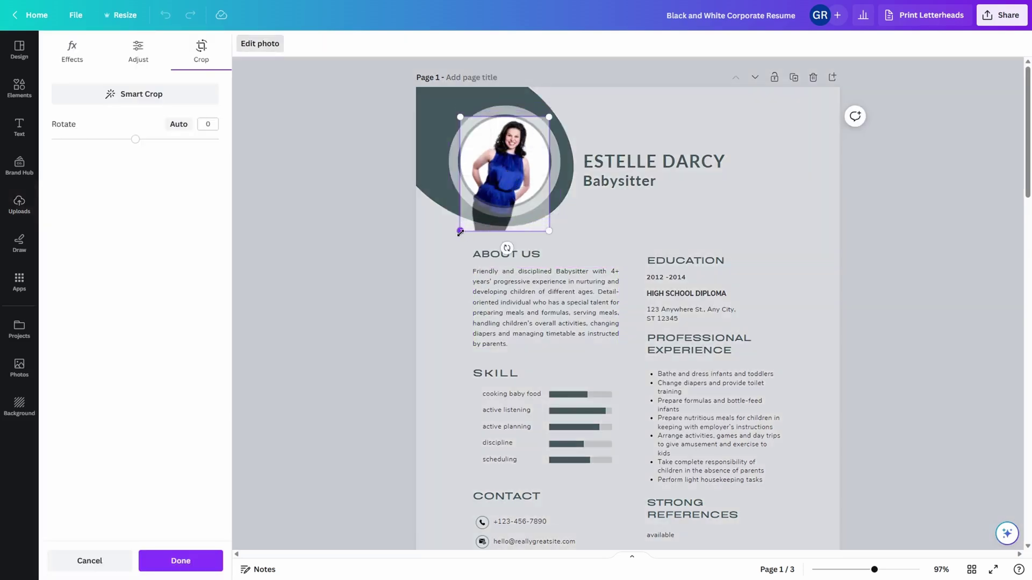
pyautogui.moveTo(460, 231); pyautogui.dragTo(428, 260)
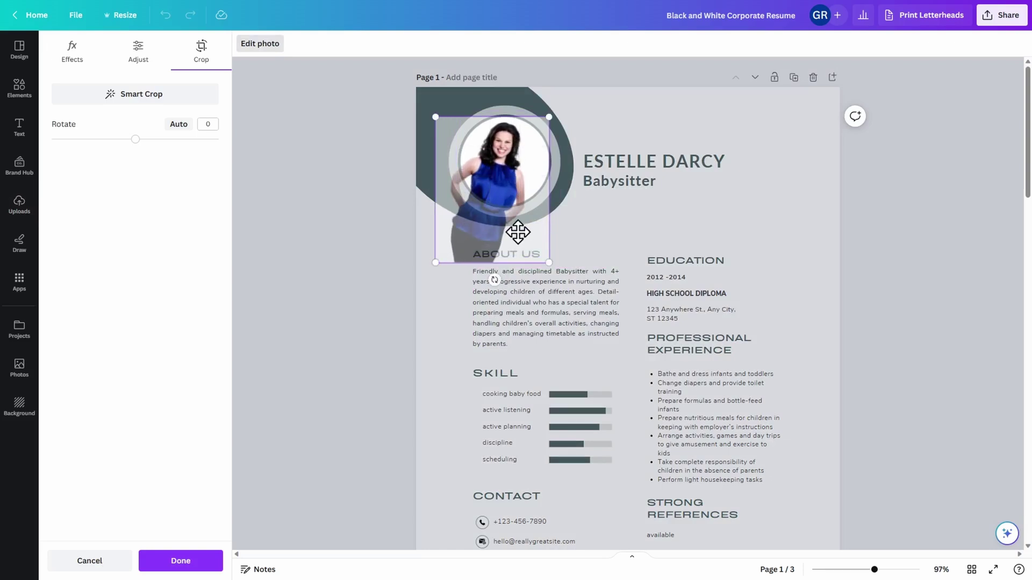
pyautogui.moveTo(507, 233); pyautogui.dragTo(517, 237)
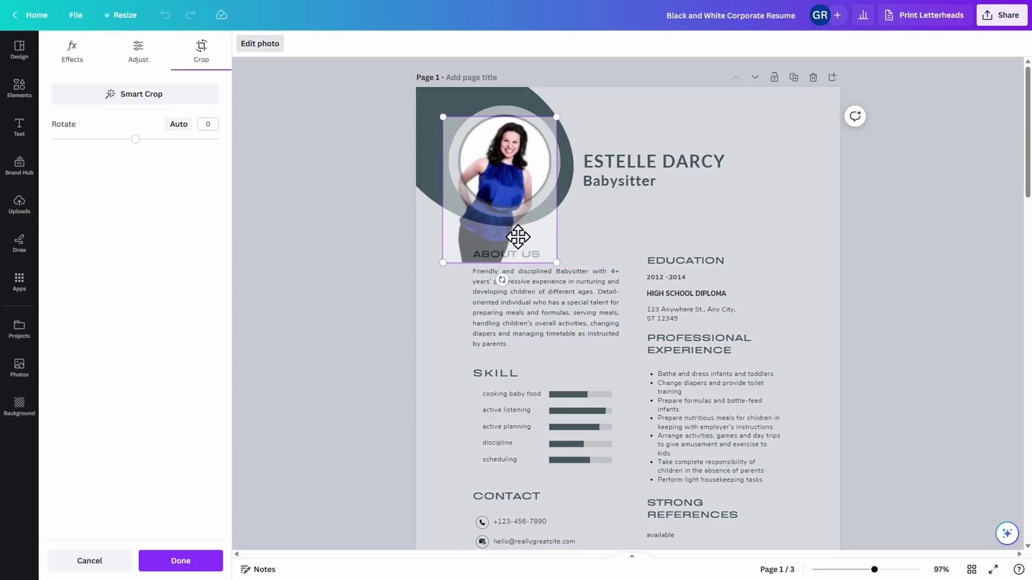
pyautogui.moveTo(501, 275); pyautogui.dragTo(516, 276)
pyautogui.moveTo(527, 234); pyautogui.dragTo(529, 235)
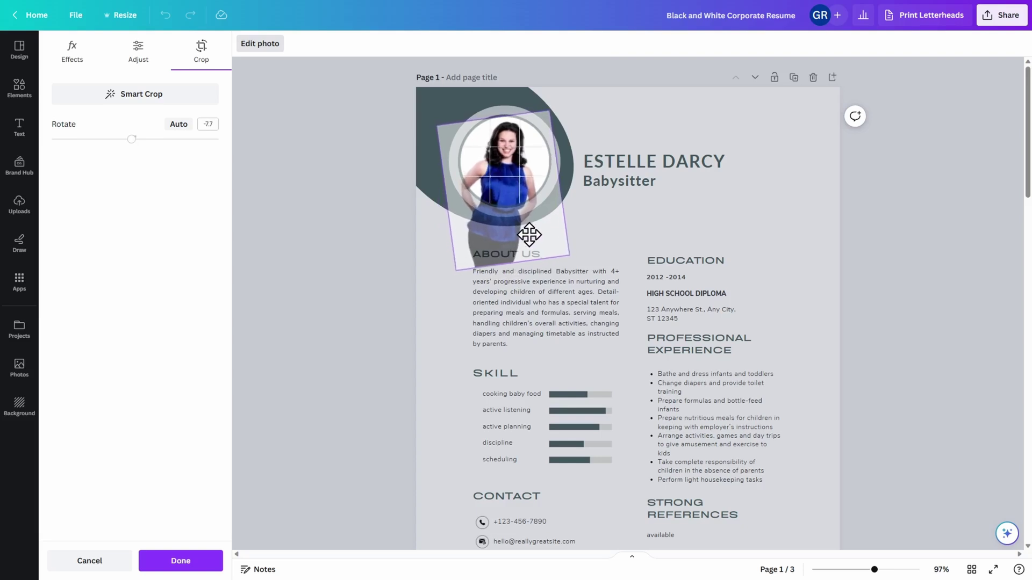
pyautogui.click(683, 223)
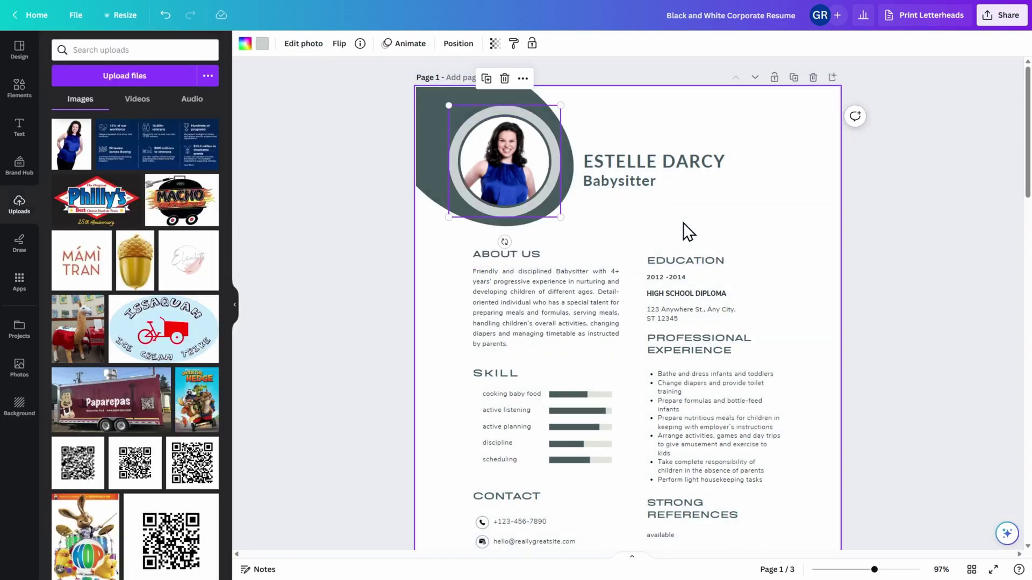